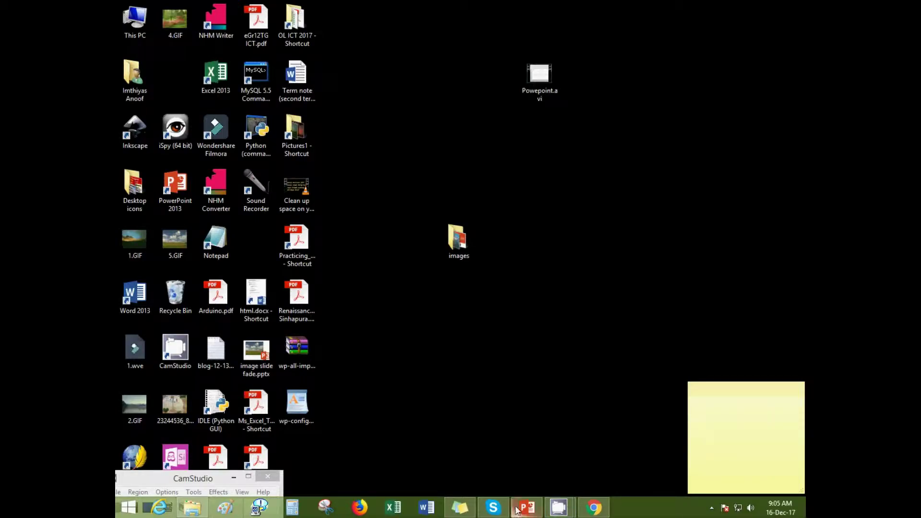
- Restore the PowerPoint 2013 window from the taskbar to show the blank title slide
left_click(517, 507)
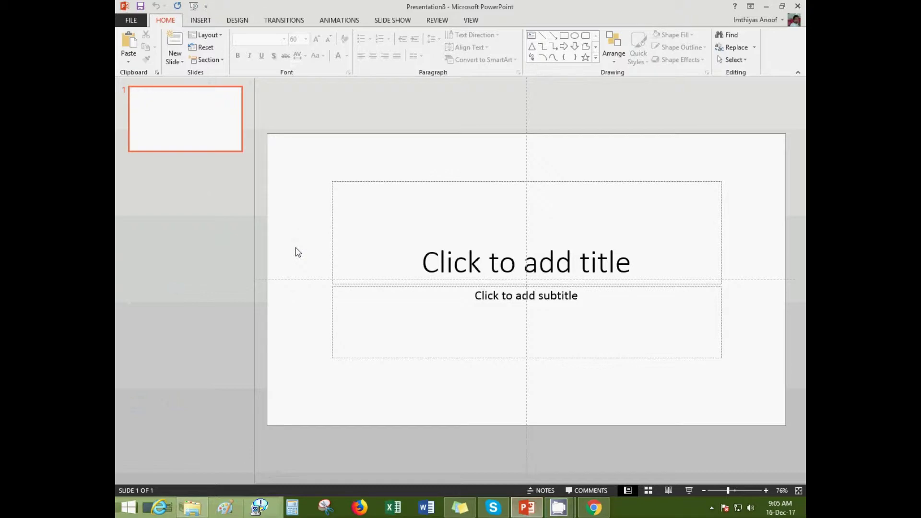
- Switch the title slide to the Blank layout
left_click(211, 35)
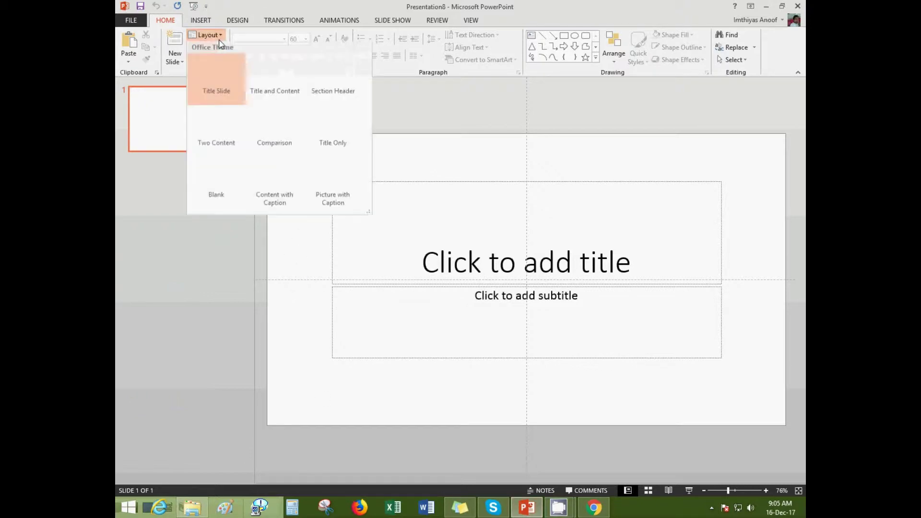
left_click(236, 182)
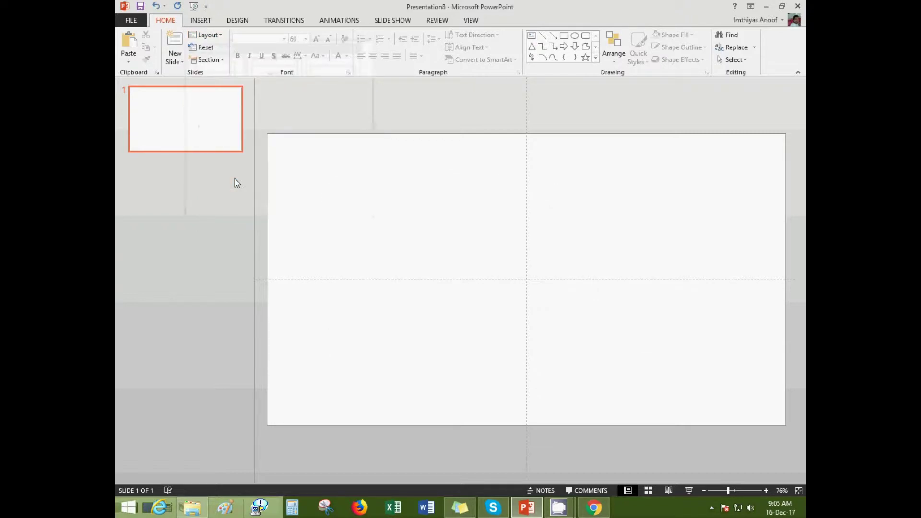
left_click(201, 21)
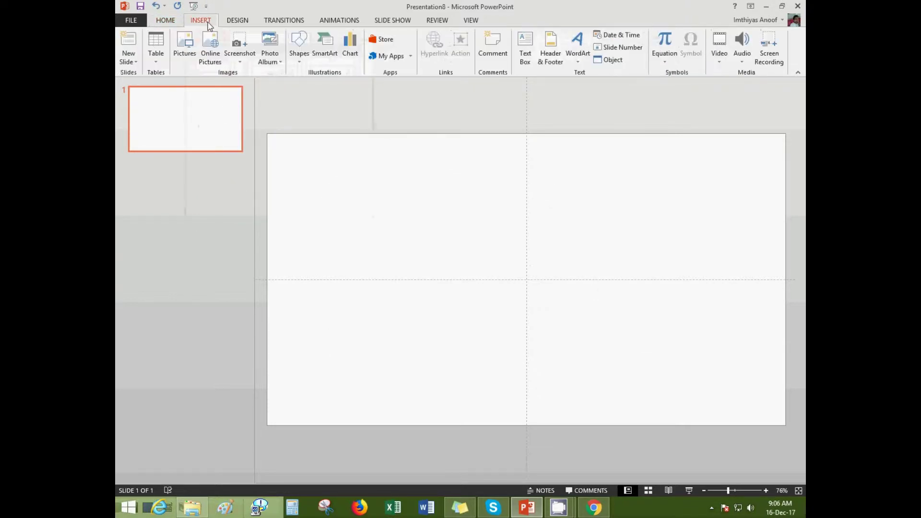
- Insert all six images from the Desktop\images folder onto the slide
left_click(193, 50)
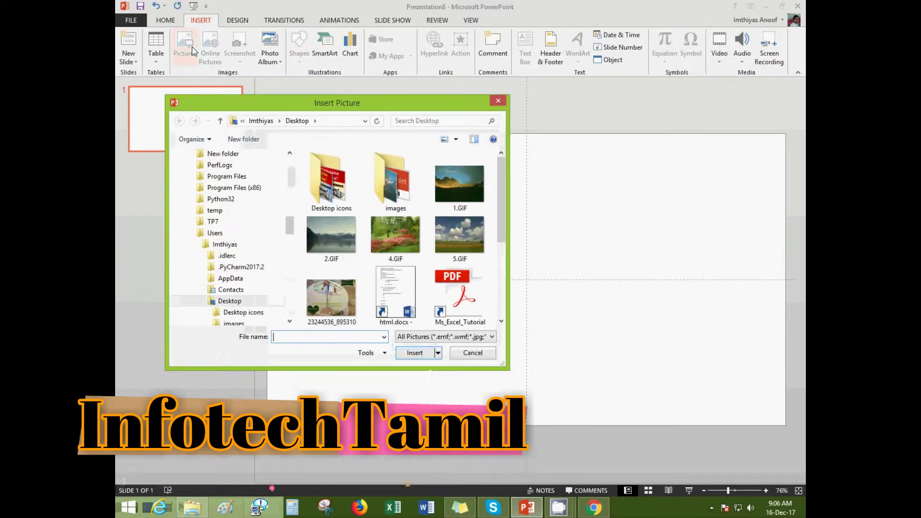
scroll(287, 179, "up", 10)
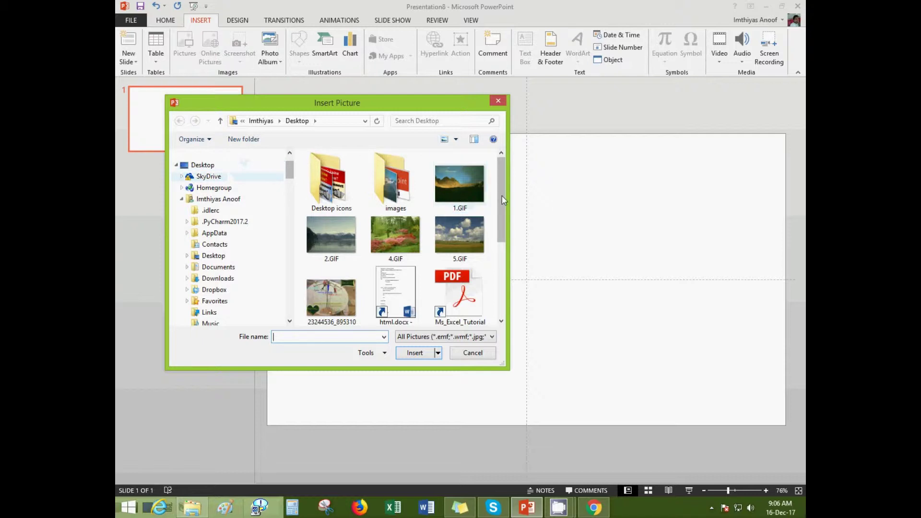
mouse_move(502, 196)
left_mouse_down()
mouse_move(516, 287)
mouse_move(516, 194)
left_mouse_up()
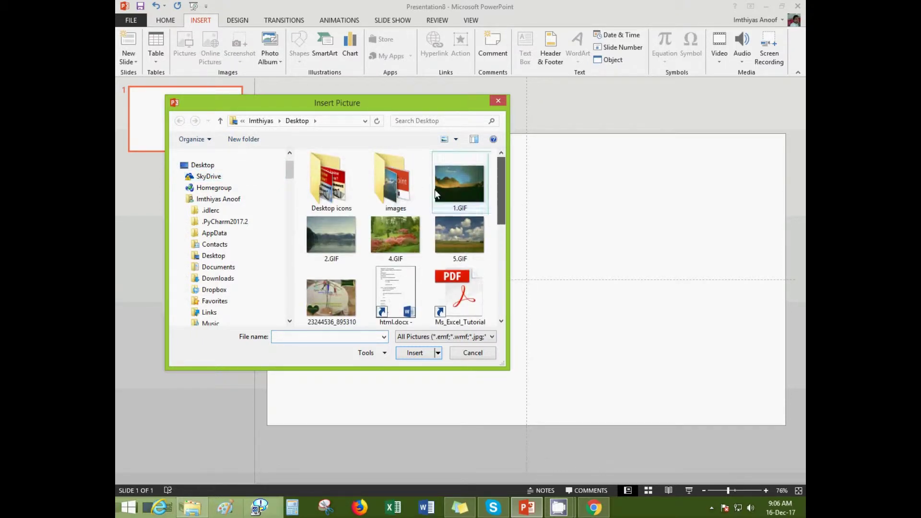
double_click(410, 193)
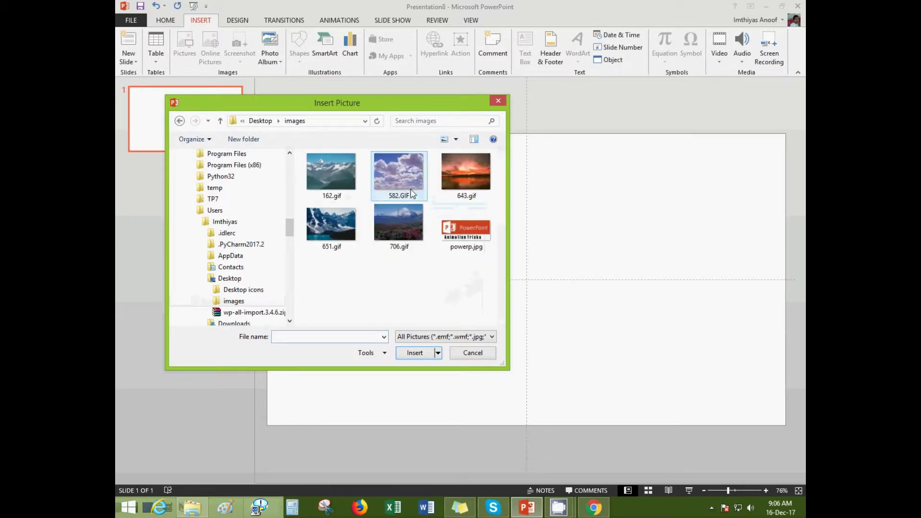
left_click_drag(335, 285, 474, 173)
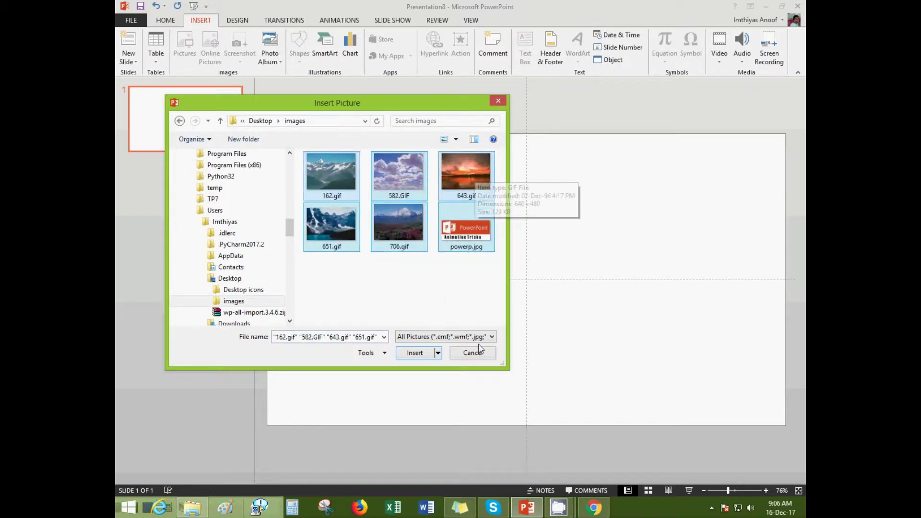
left_click(417, 354)
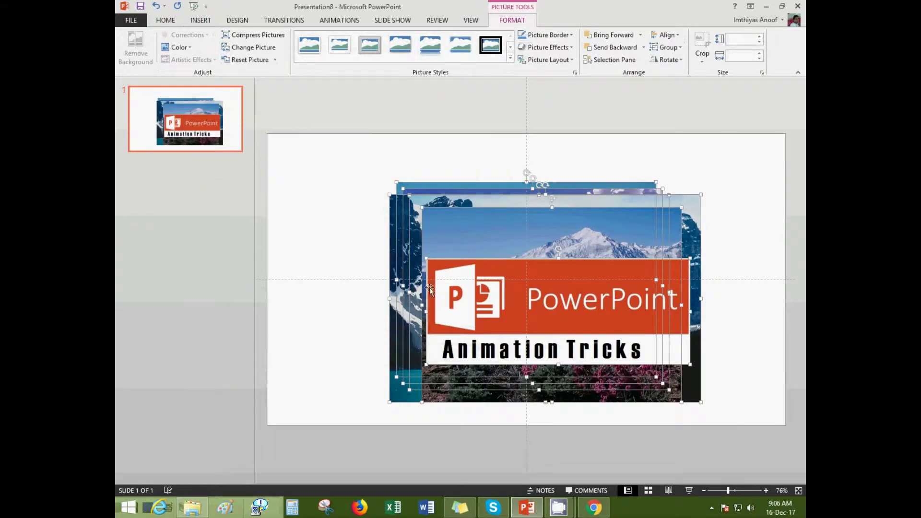
- Move the picture stack up-left and drag the PowerPoint Animation Tricks banner to the lower left
mouse_move(433, 220)
left_mouse_down()
mouse_move(337, 190)
mouse_move(332, 149)
left_mouse_up()
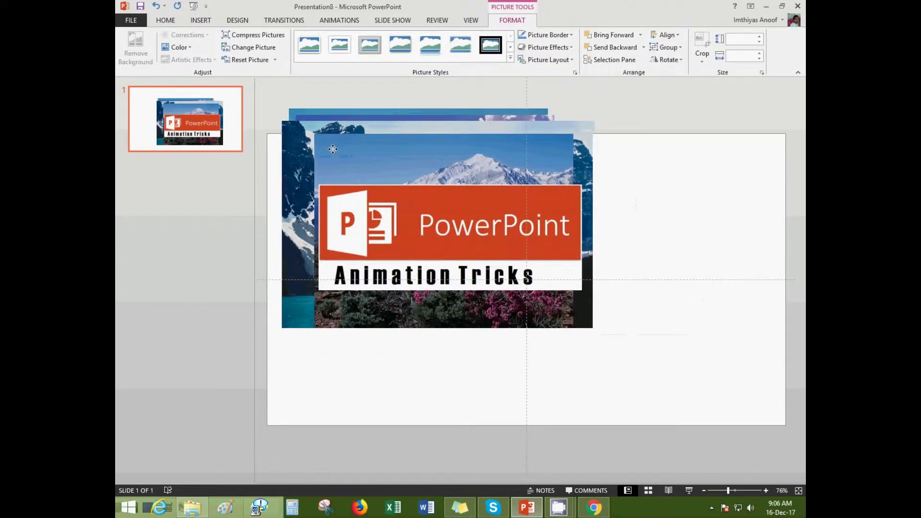
left_click(649, 241)
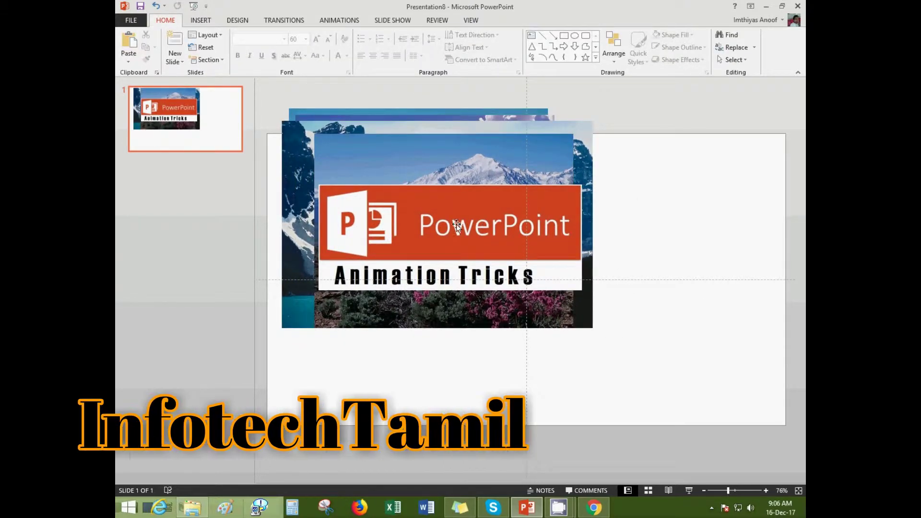
left_click_drag(456, 223, 406, 377)
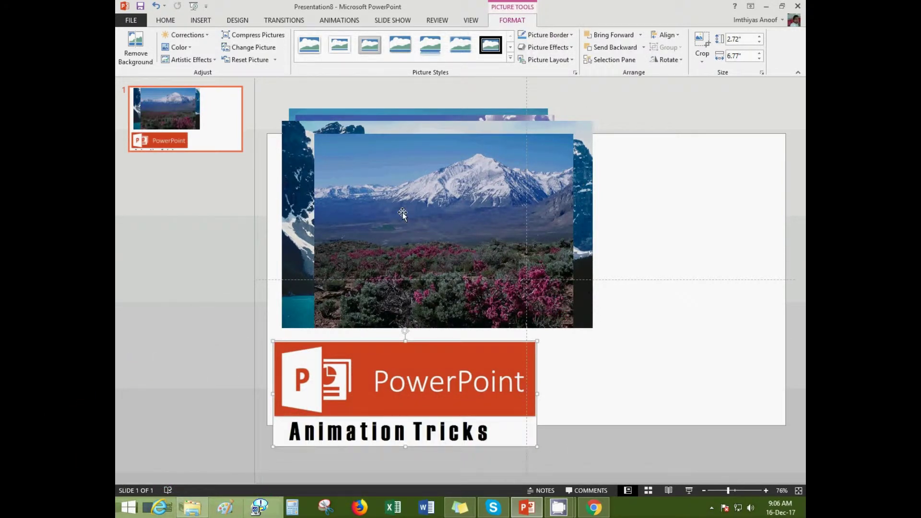
- Spread the flower-mountain, lake-mountain, sunset, cloud and teal mountain photos into a staggered cascade
left_click_drag(401, 213, 571, 251)
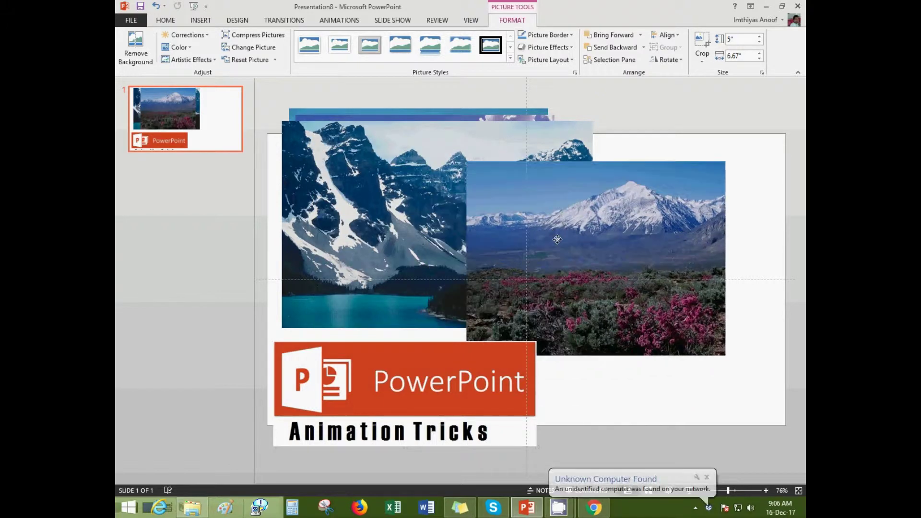
left_click_drag(371, 180, 477, 219)
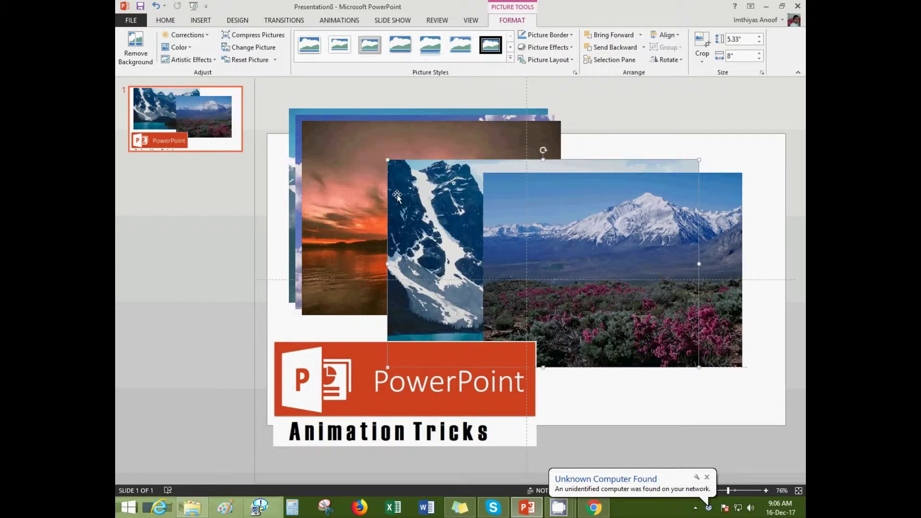
left_click(348, 185)
left_click_drag(348, 185, 391, 210)
left_click_drag(322, 133, 326, 165)
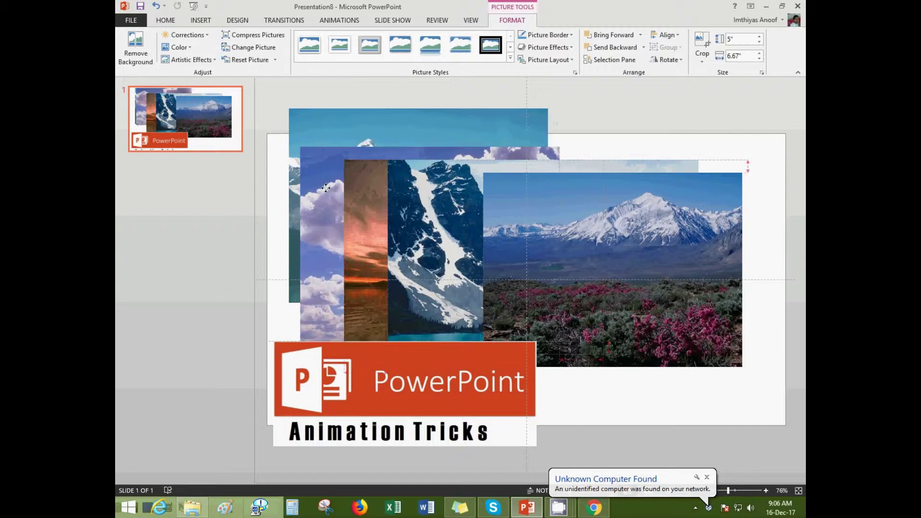
left_click_drag(311, 134, 290, 134)
left_click_drag(340, 207, 377, 181)
left_click_drag(417, 216, 459, 216)
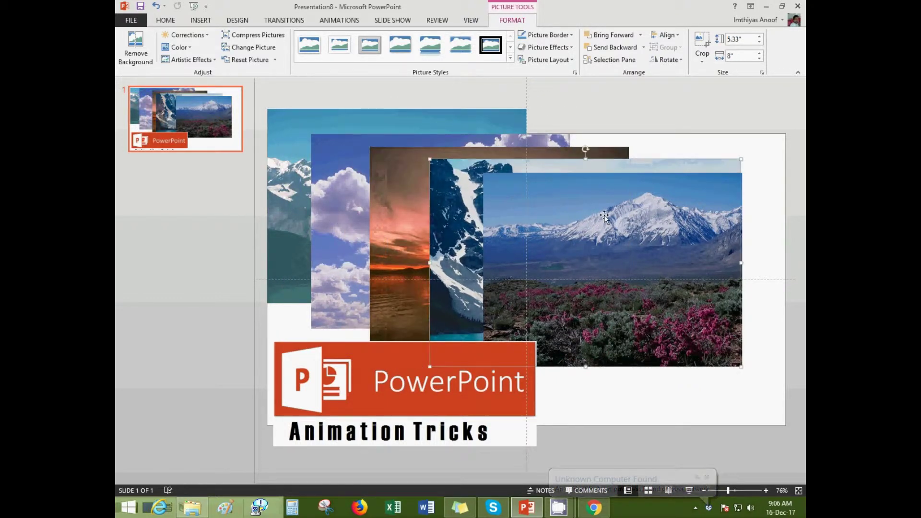
mouse_move(604, 216)
left_mouse_down()
mouse_move(640, 300)
mouse_move(550, 202)
mouse_move(704, 286)
left_mouse_up()
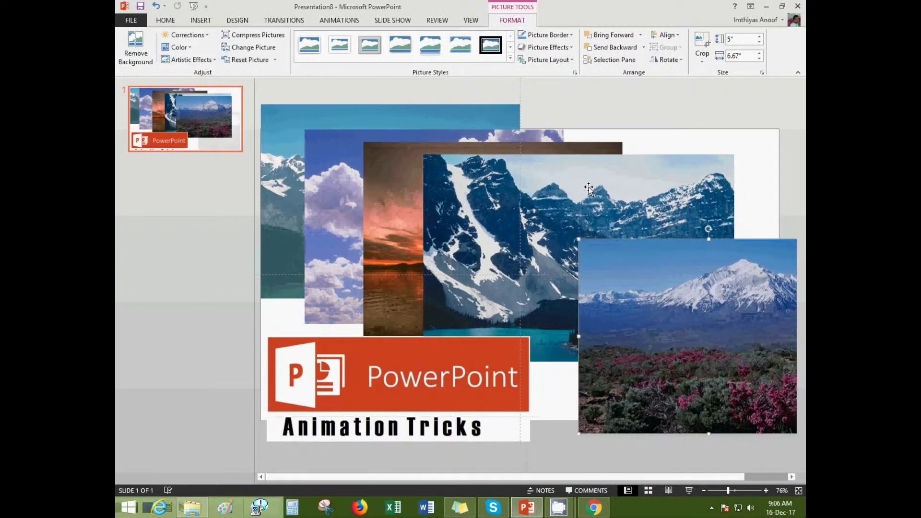
- Delete the lake-mountain photo, then pull the flower-mountain photo and banner back toward centre
left_click(585, 187)
key("Delete")
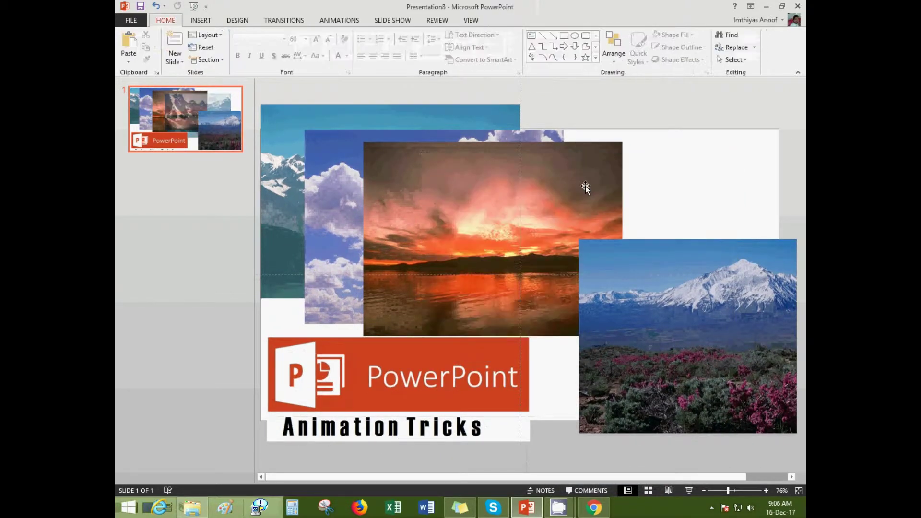
mouse_move(665, 275)
left_mouse_down()
mouse_move(498, 187)
mouse_move(498, 199)
mouse_move(550, 236)
left_mouse_up()
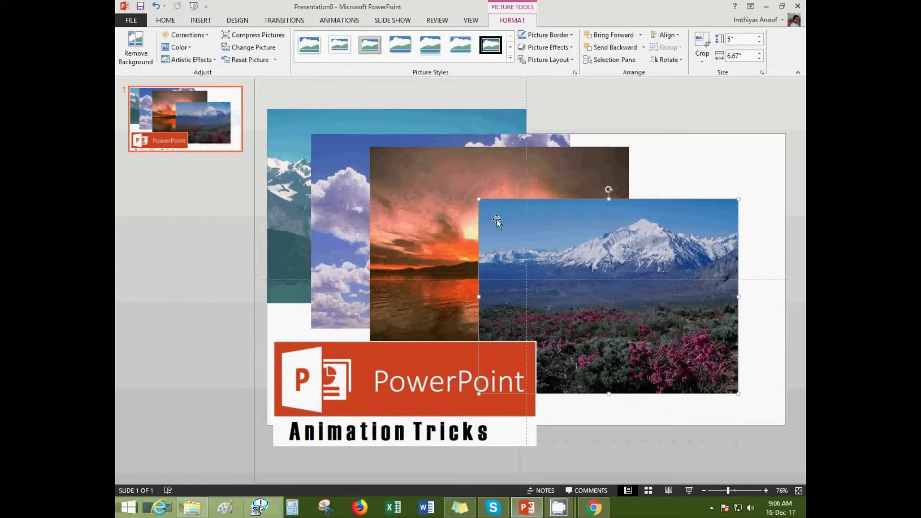
left_click_drag(497, 221, 469, 201)
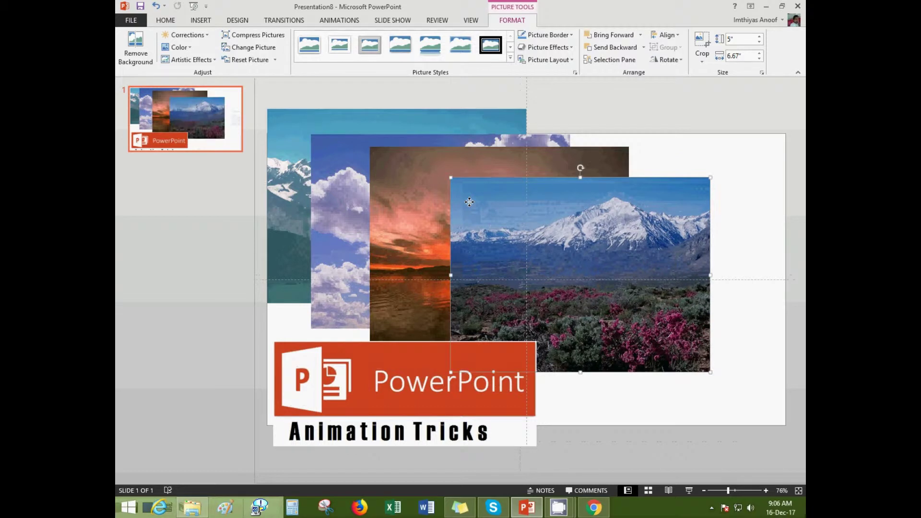
left_click_drag(367, 372, 355, 373)
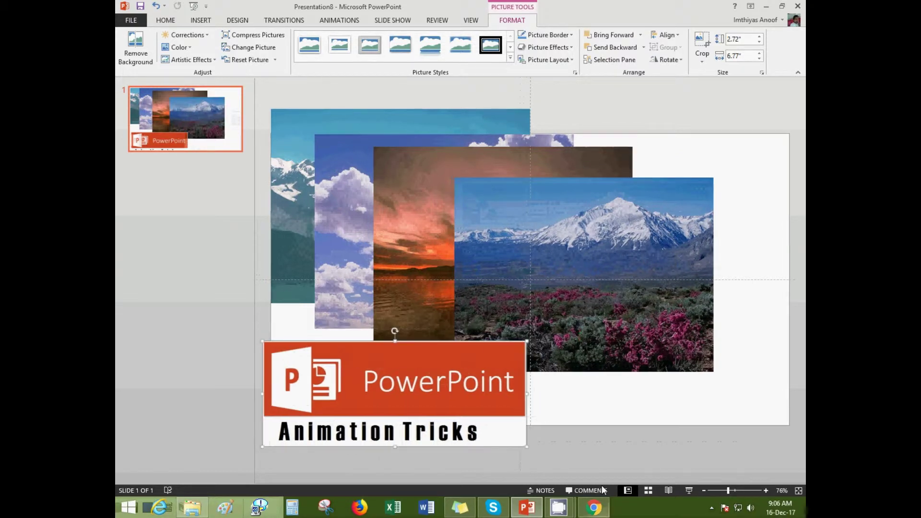
left_click(589, 459)
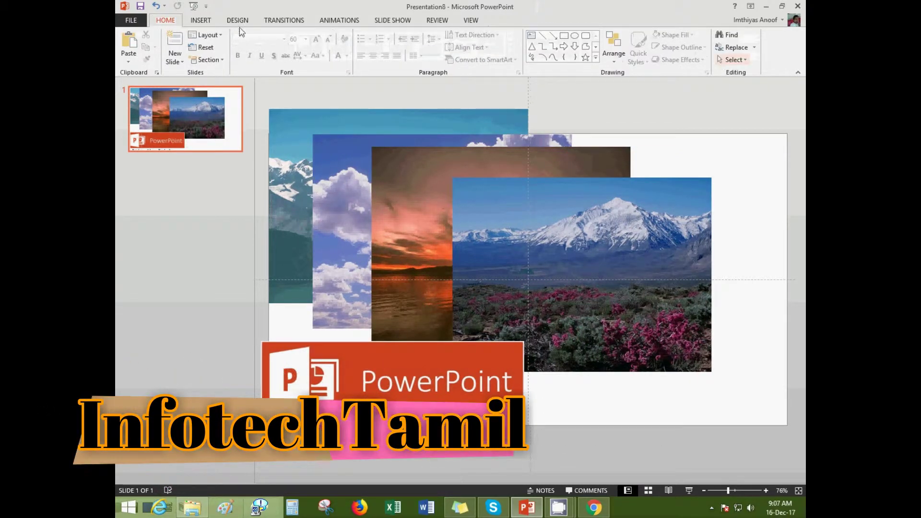
- Open the Selection pane and match Pictures 3, 4, 5, 7 and 8 to the photos and banner
left_click(746, 61)
left_click(749, 98)
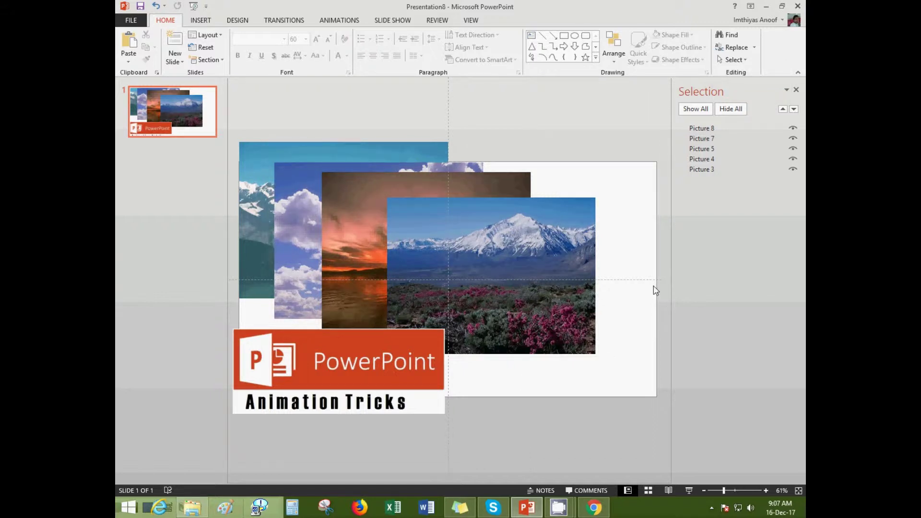
left_click(256, 150)
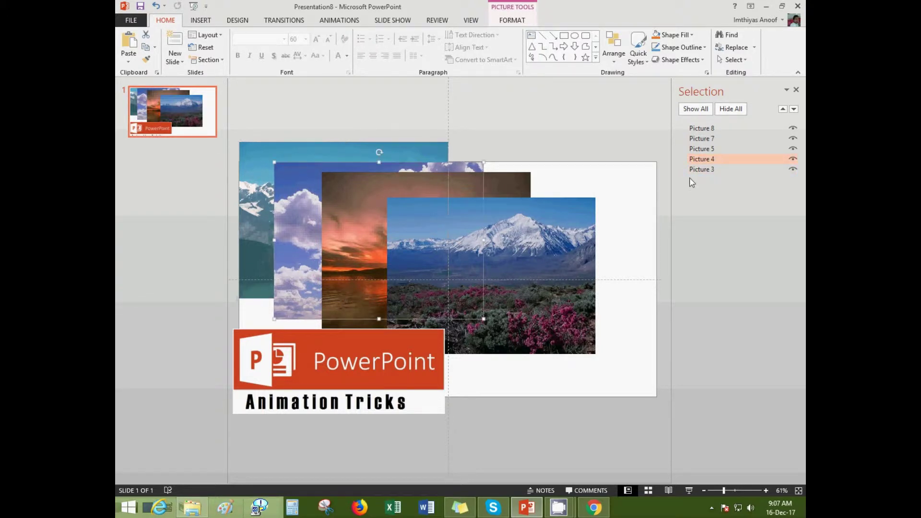
left_click(705, 159)
left_click(426, 177)
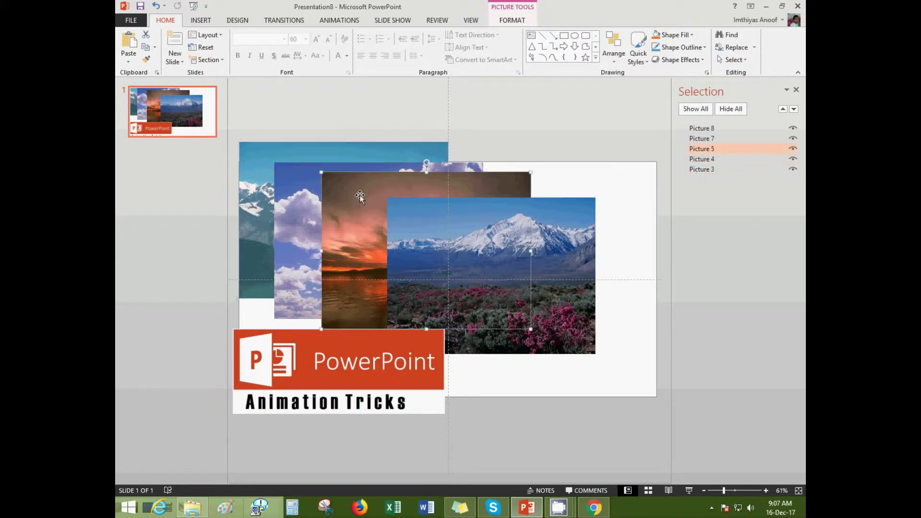
left_click(547, 225)
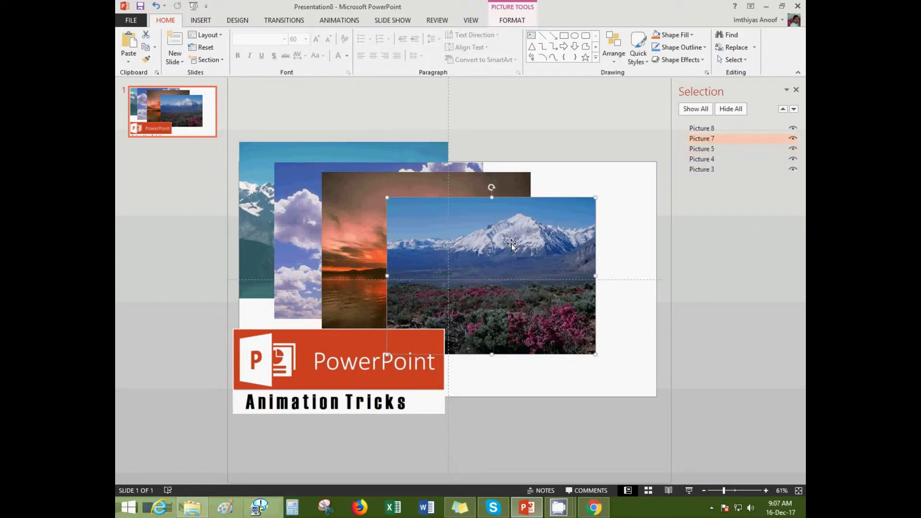
left_click(701, 128)
- Shift the banner down-right and recheck which photos are Pictures 3, 5 and 7
left_click_drag(344, 358, 383, 394)
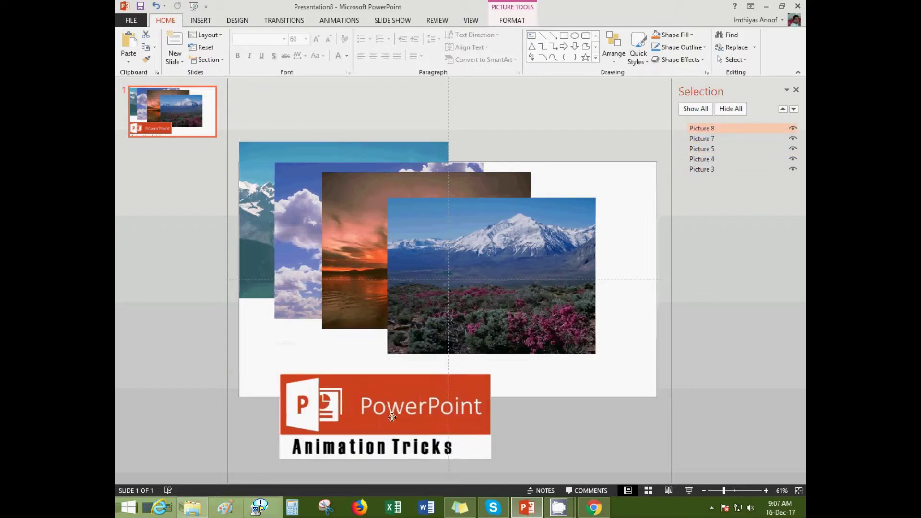
left_click(626, 379)
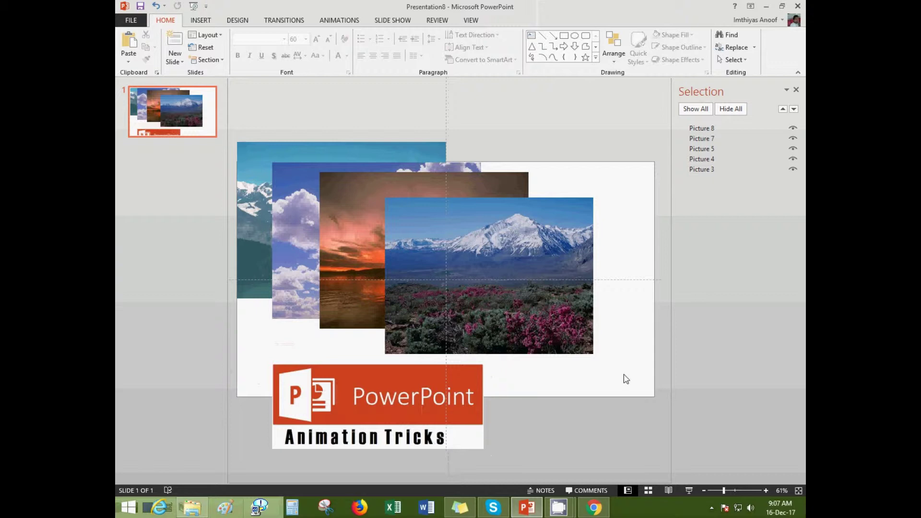
left_click(516, 274)
left_click(341, 222)
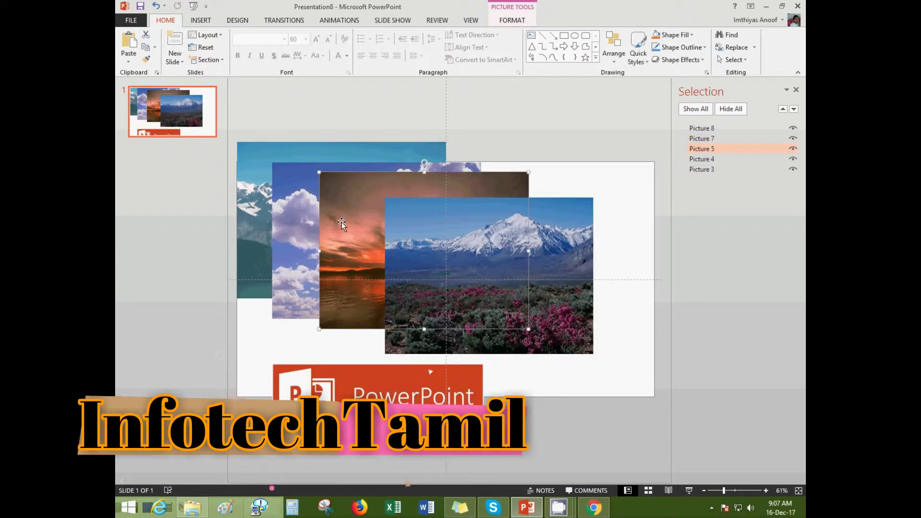
left_click(256, 188)
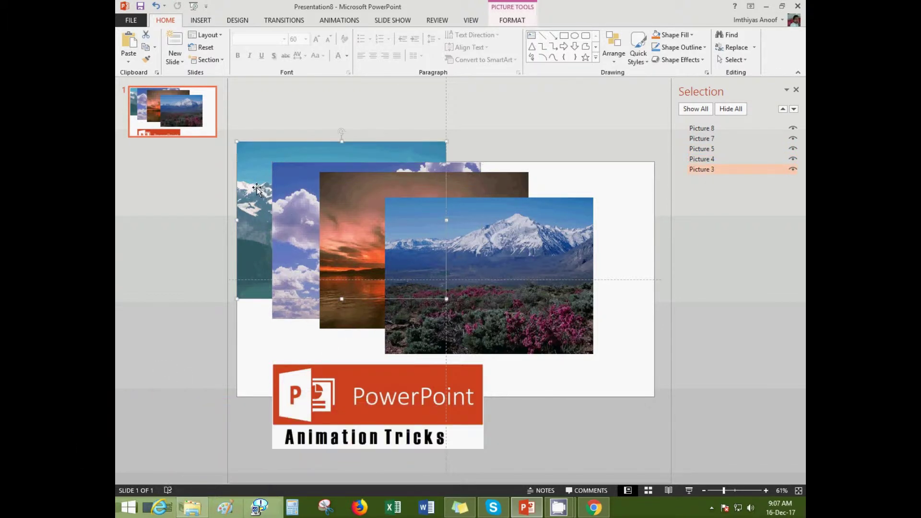
left_click(342, 202)
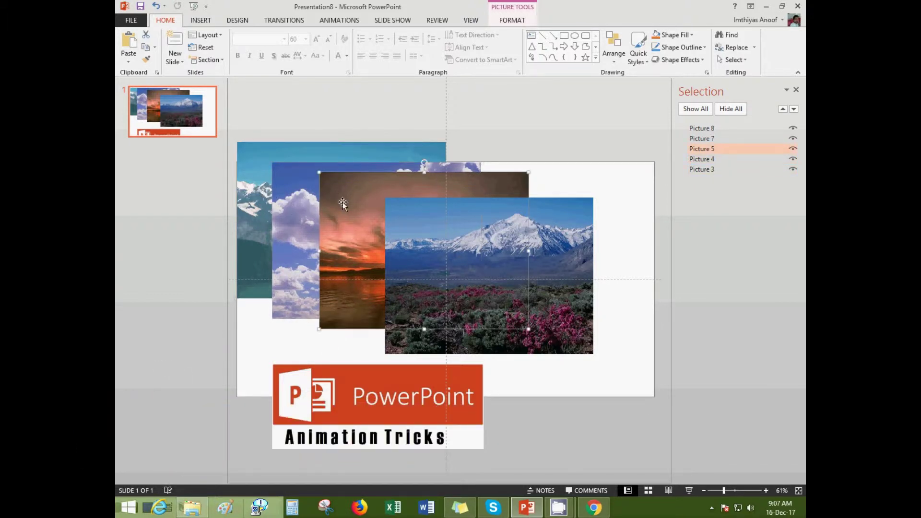
left_click(430, 216)
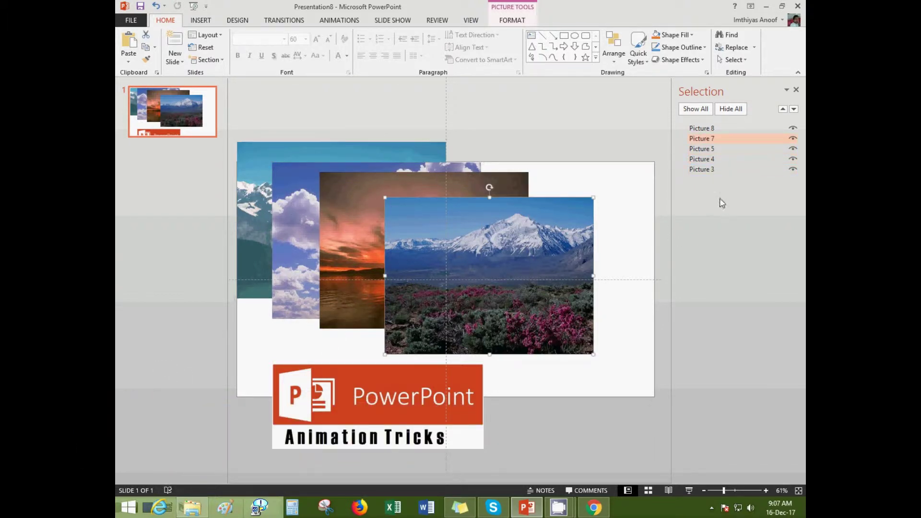
- Step through the Selection pane rows to confirm Pictures 3, 4, 5 and 7, then close the pane
left_click(716, 169)
left_click(718, 159)
left_click(719, 148)
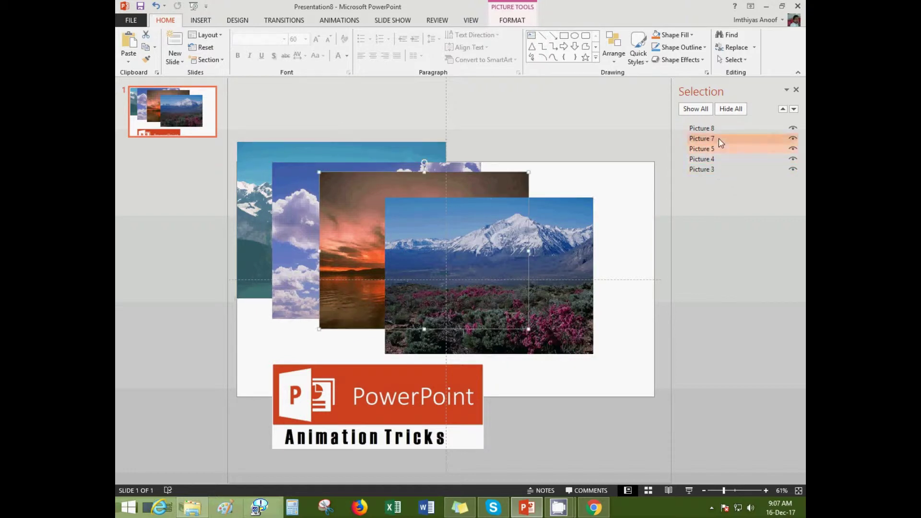
left_click(720, 139)
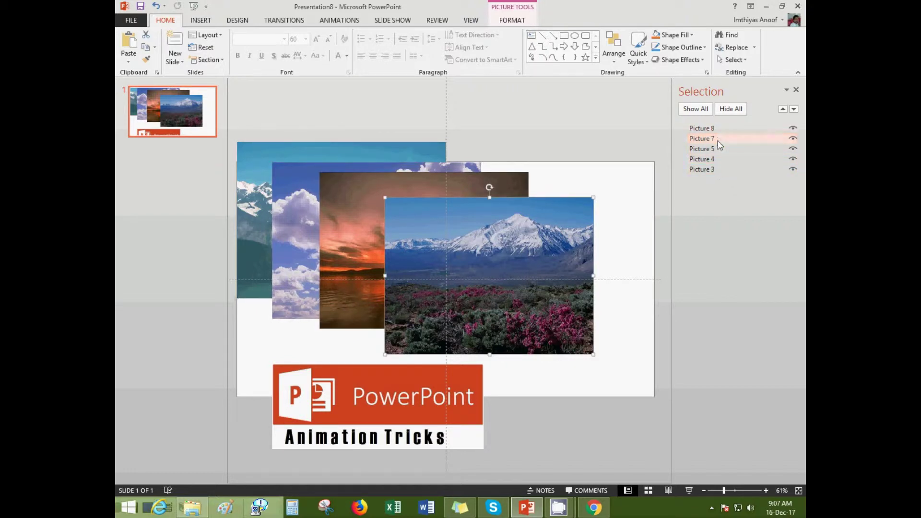
left_click(718, 149)
left_click(717, 159)
left_click(717, 170)
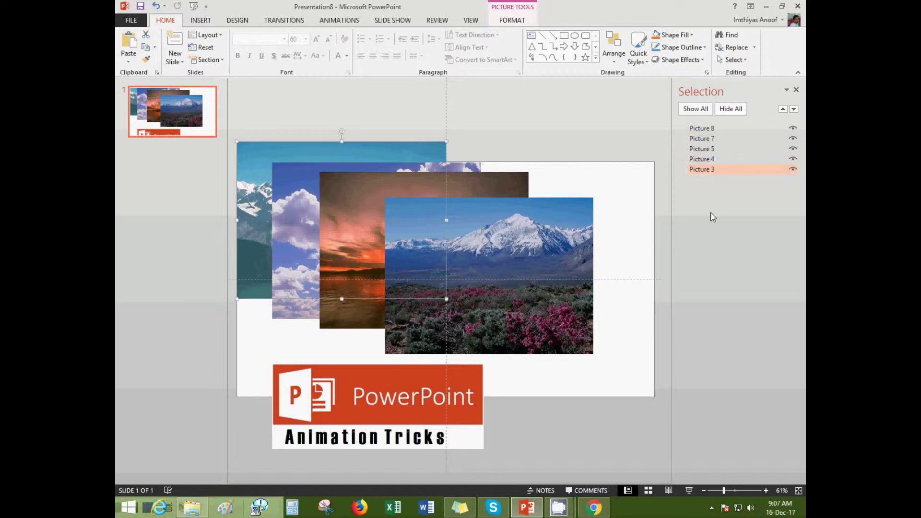
left_click(621, 140)
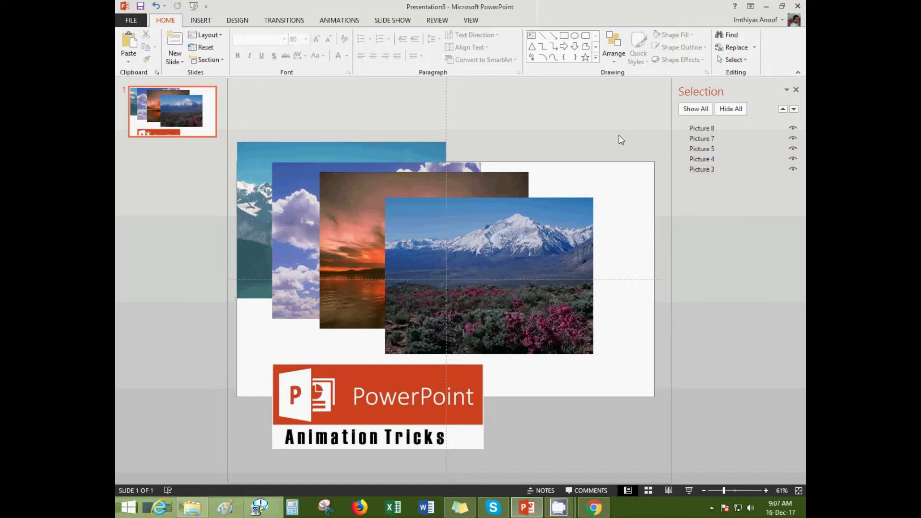
left_click(795, 90)
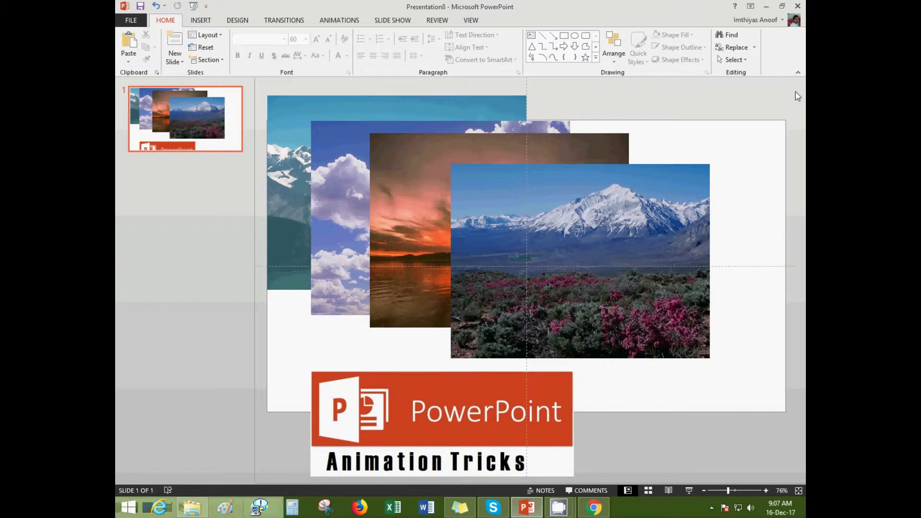
- Open the Animation Pane and give the glacier photo (Picture 3) a Fade entrance and Fade exit
left_click(340, 20)
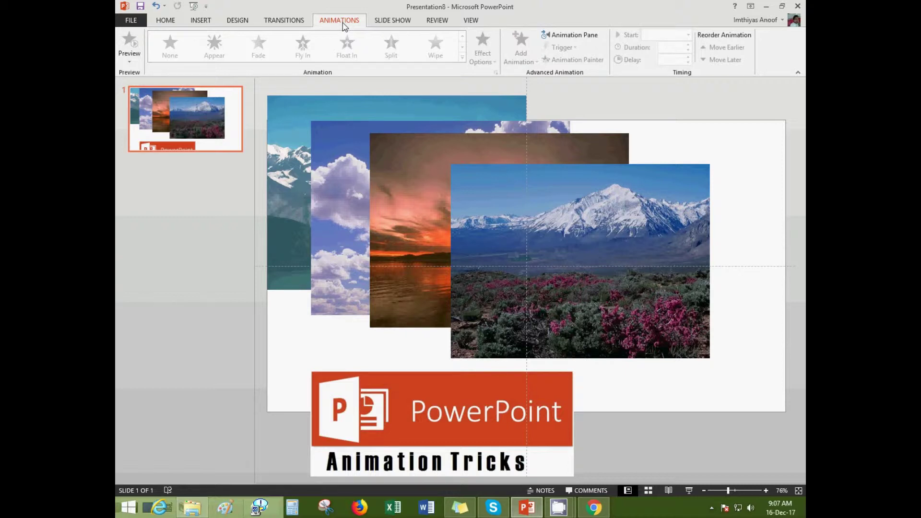
left_click(304, 106)
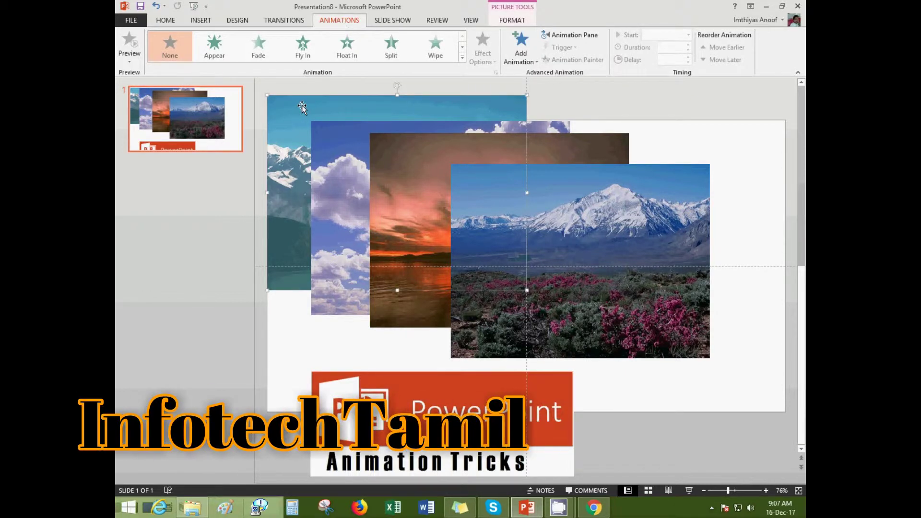
left_click(586, 38)
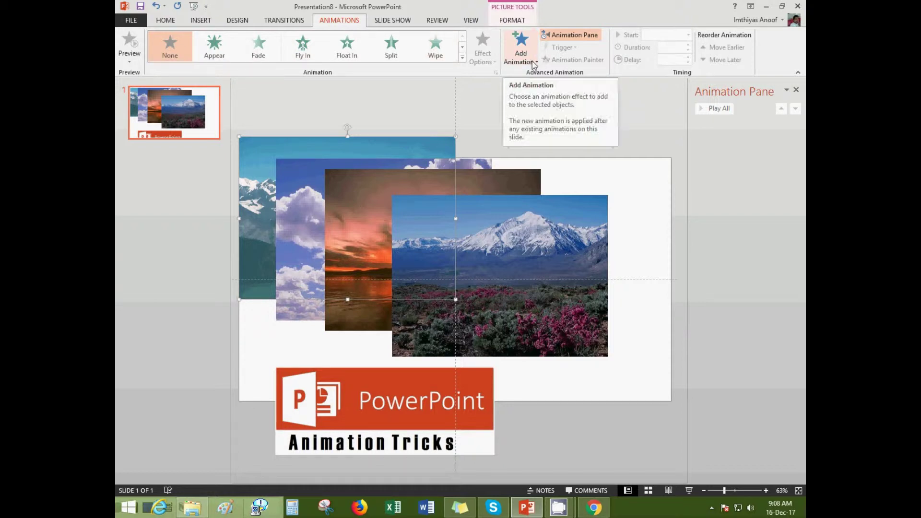
left_click(534, 65)
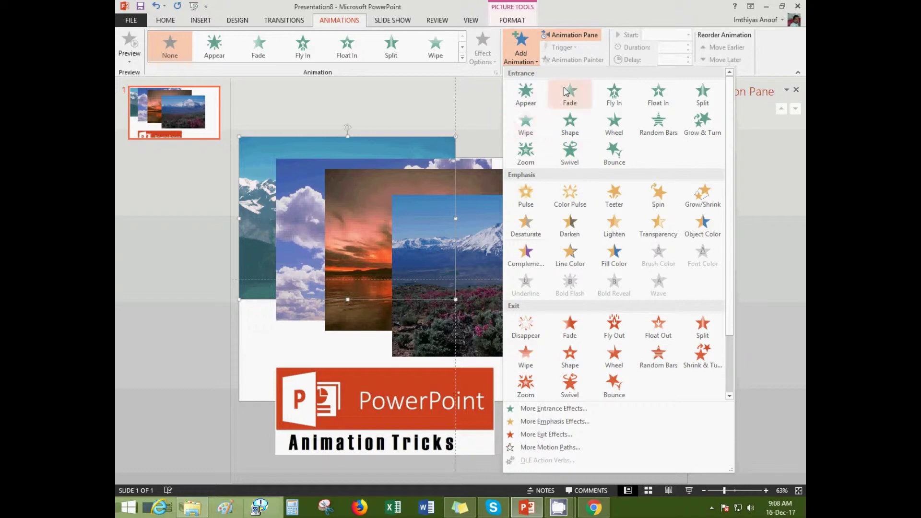
left_click(569, 93)
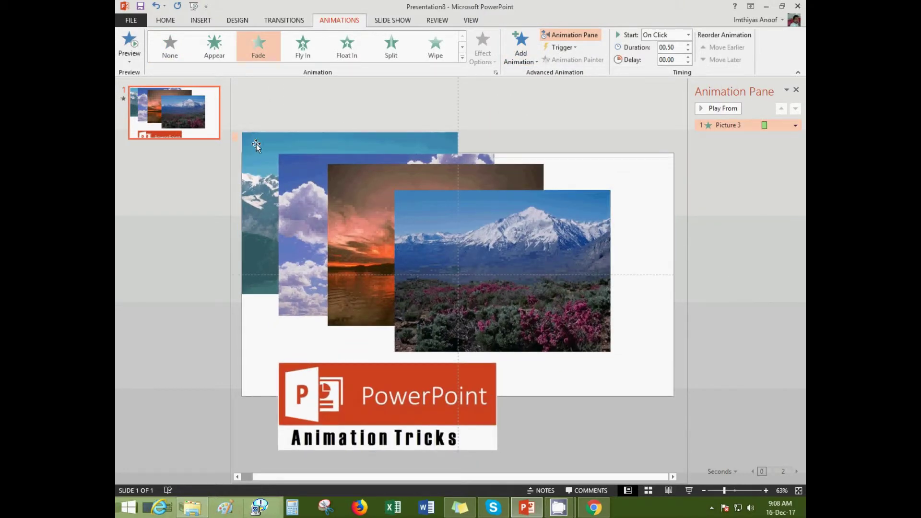
left_click(256, 144)
left_click(527, 65)
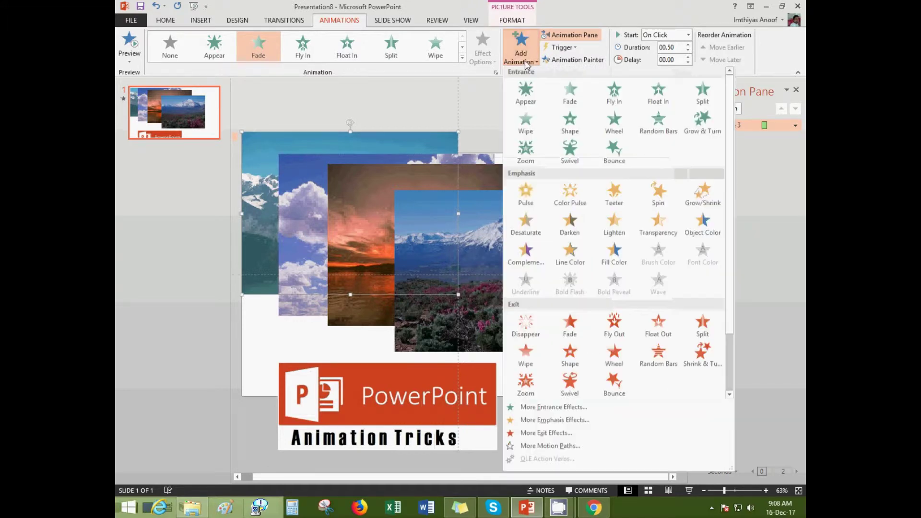
left_click(569, 331)
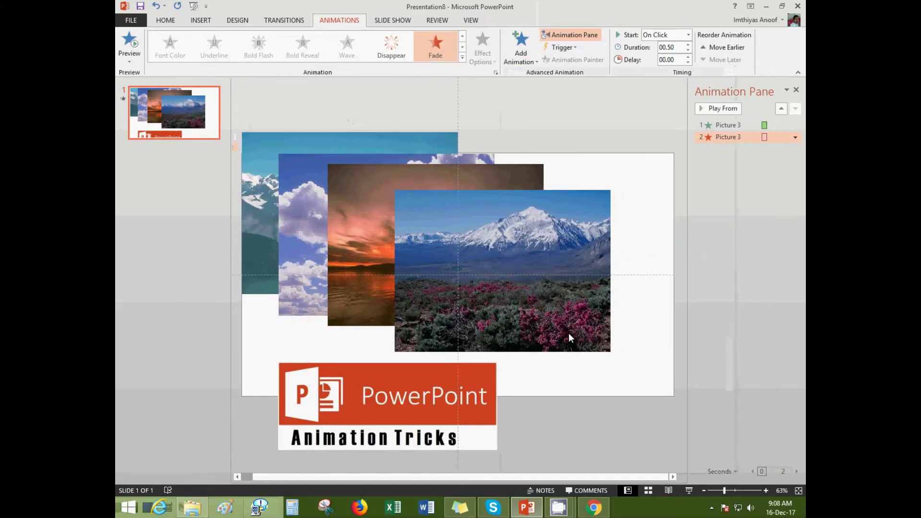
- Give the clouds photo (Picture 4) a Fade entrance and a Fade exit
left_click(297, 190)
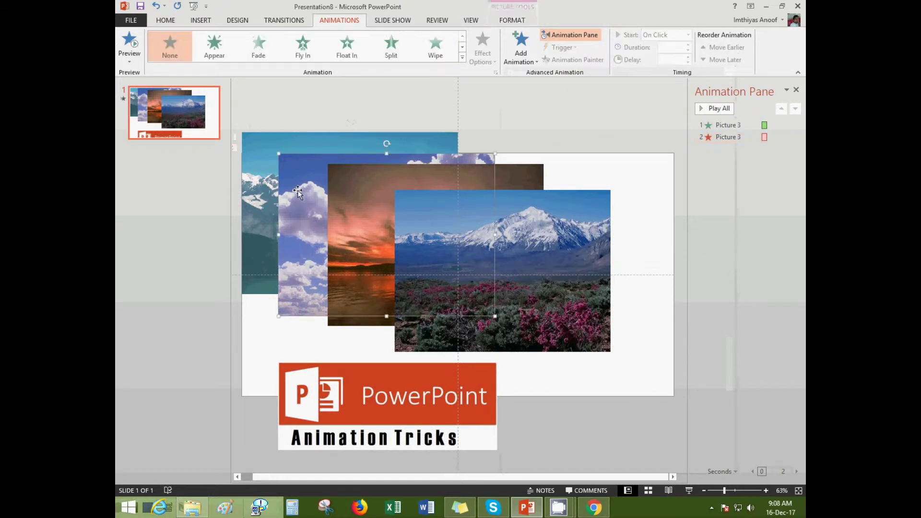
left_click(521, 53)
left_click(565, 99)
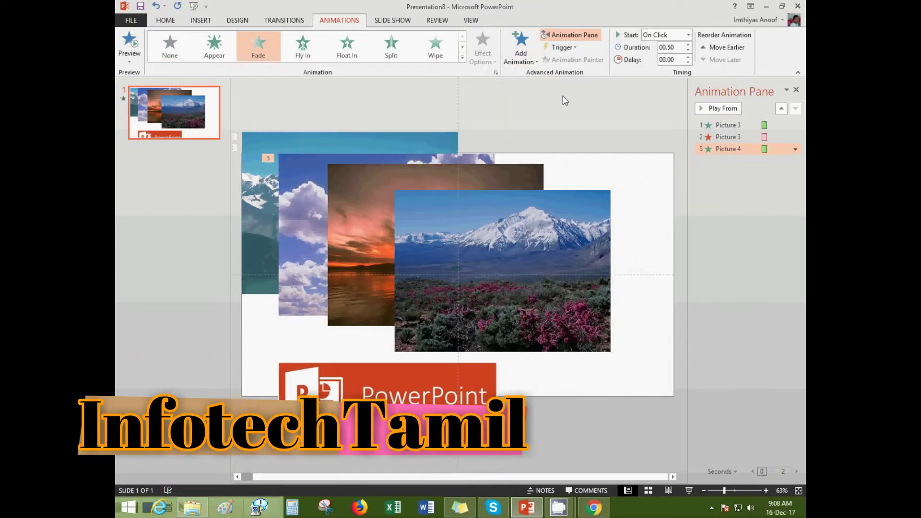
left_click(298, 191)
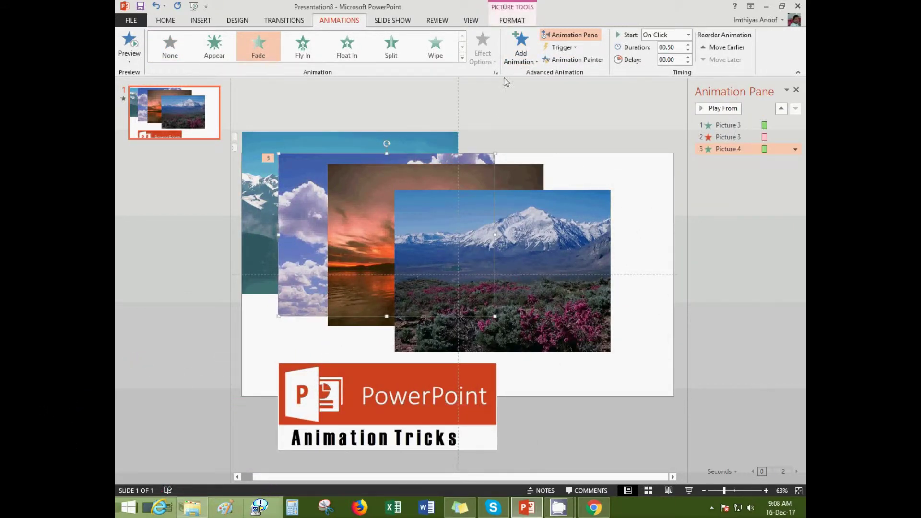
left_click(519, 60)
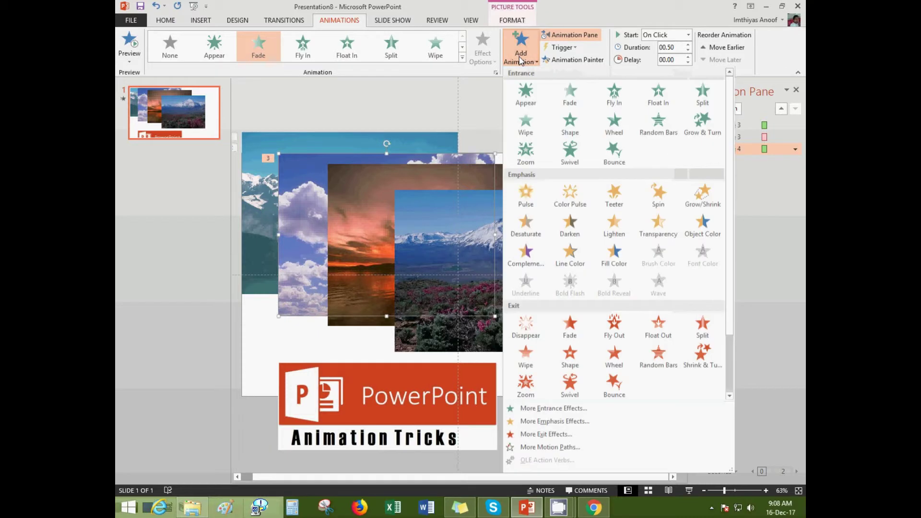
left_click(571, 335)
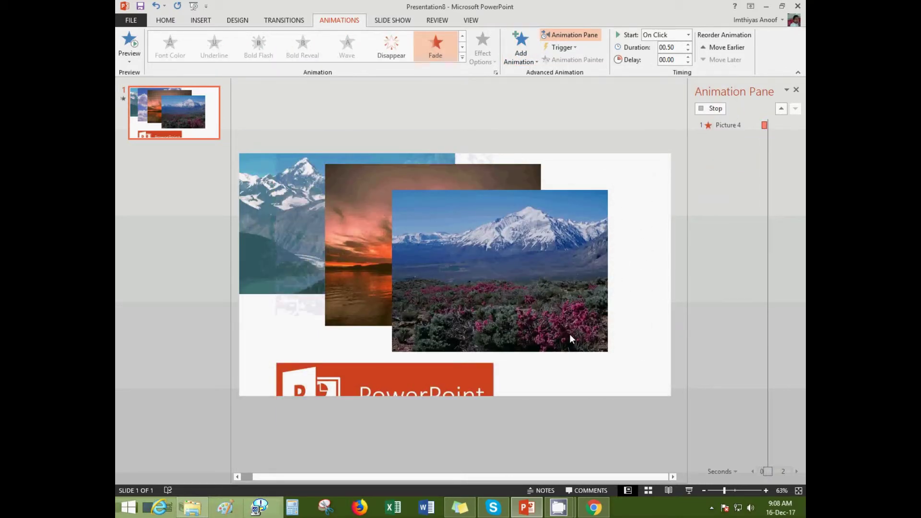
- Give the sunset photo (Picture 5) a Fade entrance and a Fade exit
left_click(342, 180)
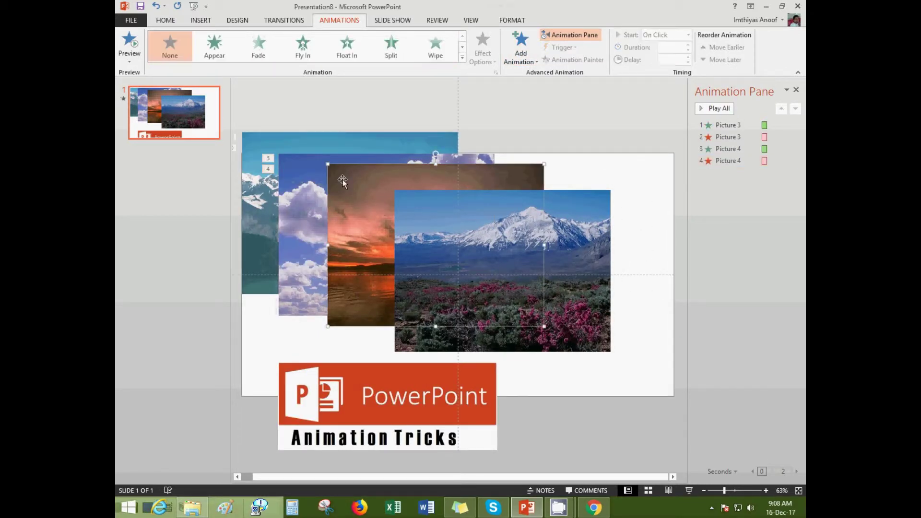
left_click(462, 57)
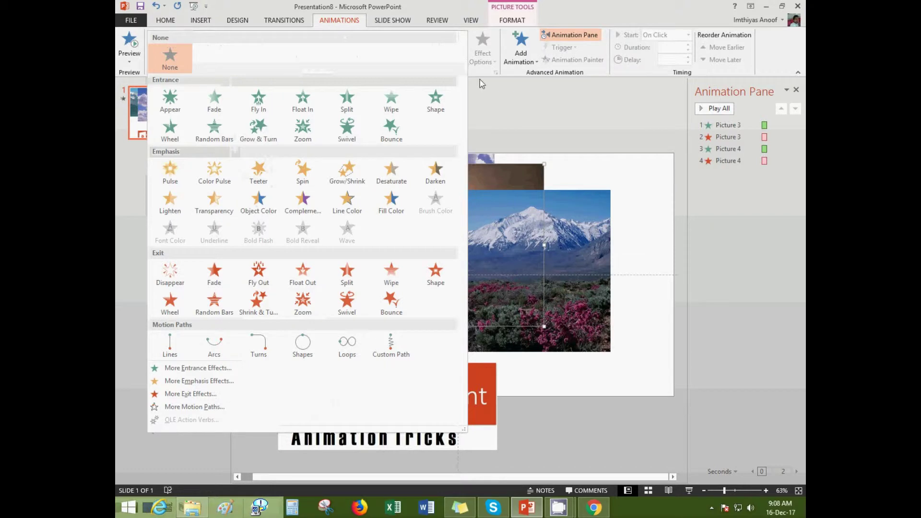
left_click(492, 91)
left_click(259, 48)
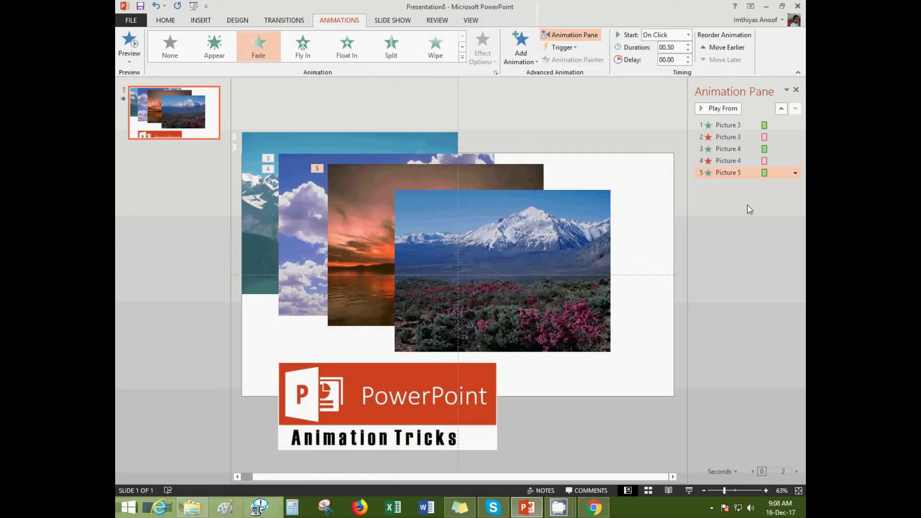
left_click(386, 168)
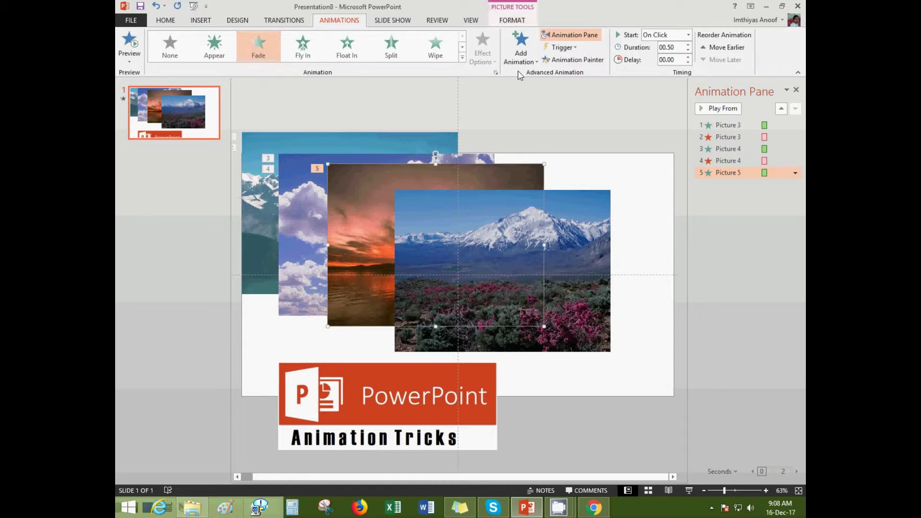
left_click(520, 48)
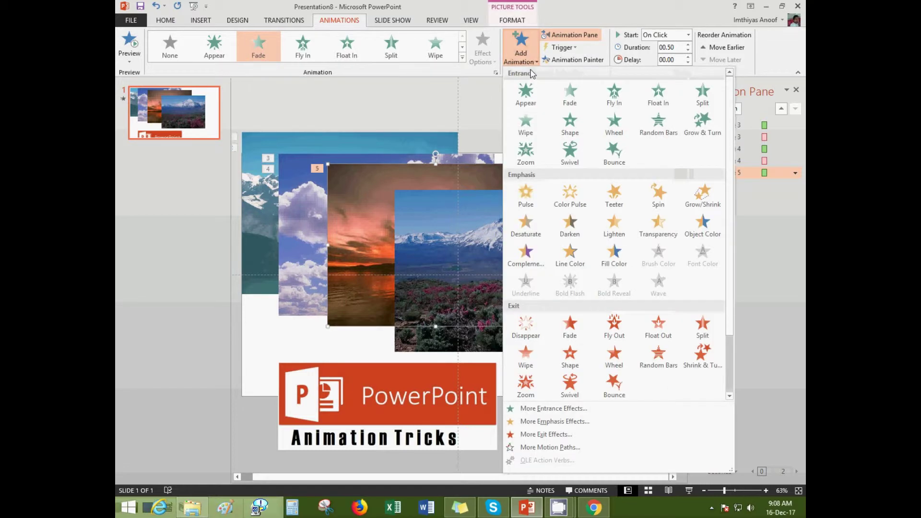
left_click(570, 331)
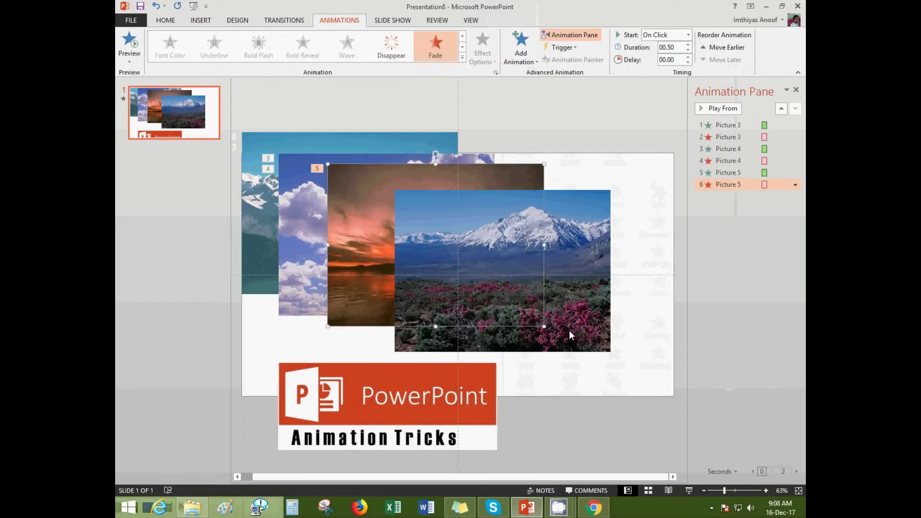
- Give the mountain photo (Picture 7) a Fade entrance and a Fade exit
left_click(545, 242)
left_click(518, 63)
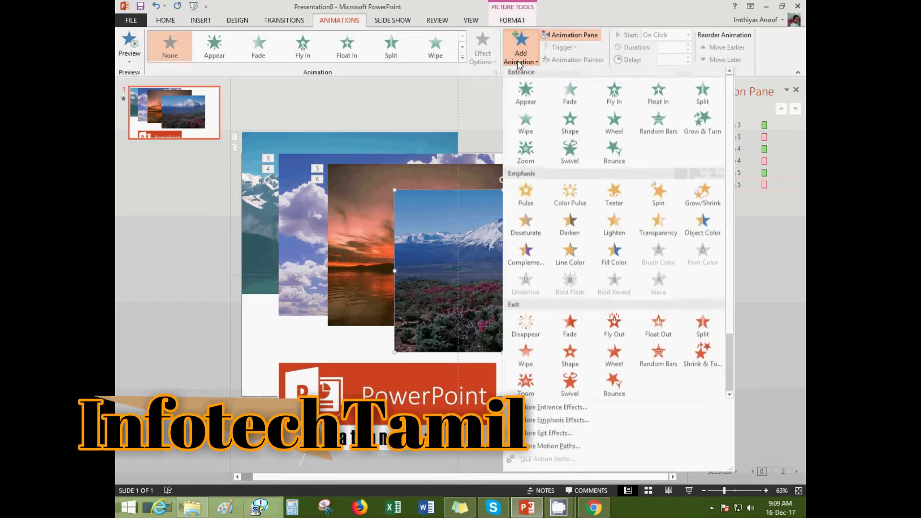
left_click(567, 100)
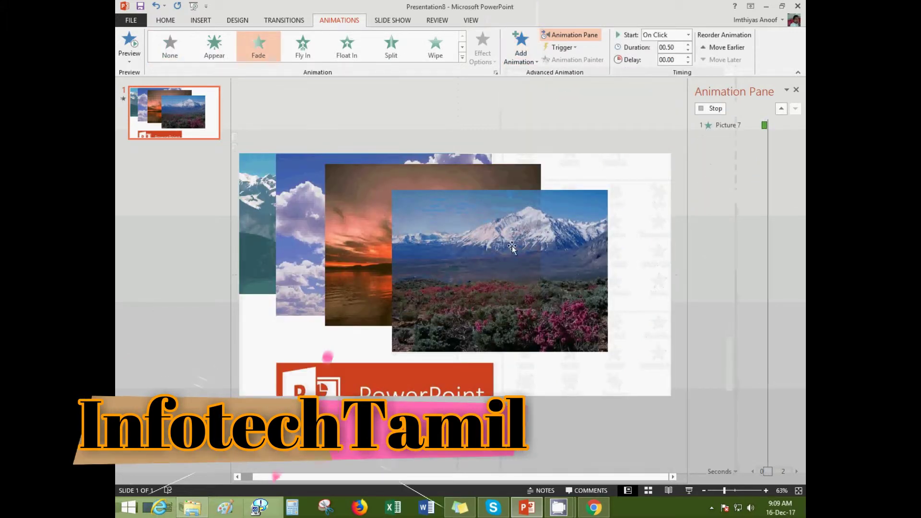
left_click(522, 58)
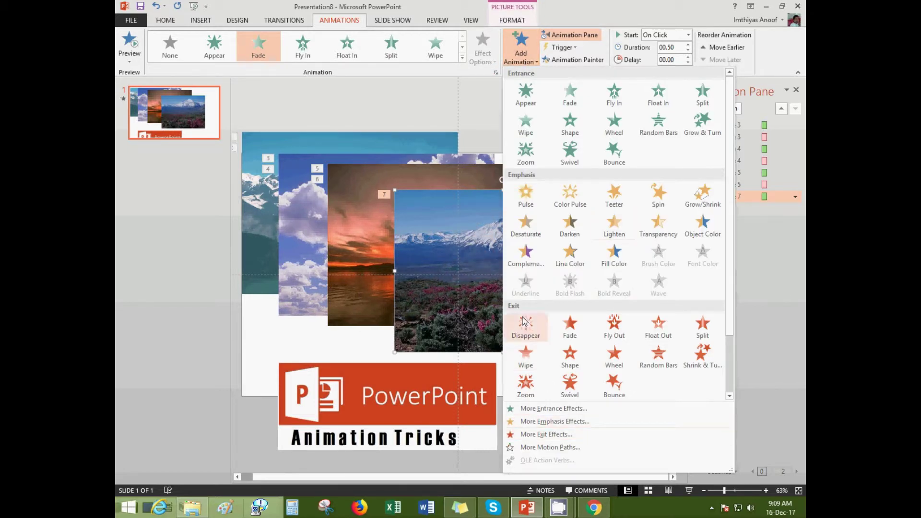
left_click(575, 333)
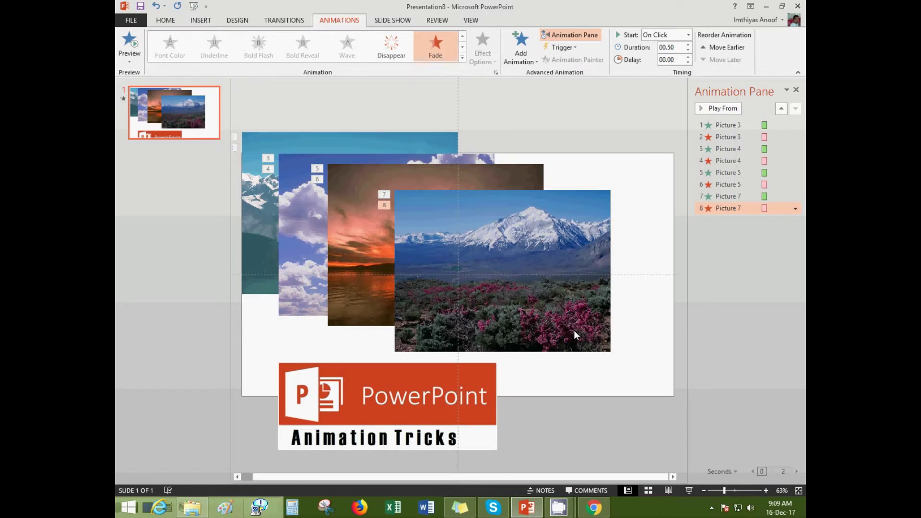
- Nudge Picture 3 slightly right and inspect the Fade effects of Pictures 4, 5 and 7 in the Animation Pane
left_click(718, 236)
left_click_drag(265, 142, 276, 143)
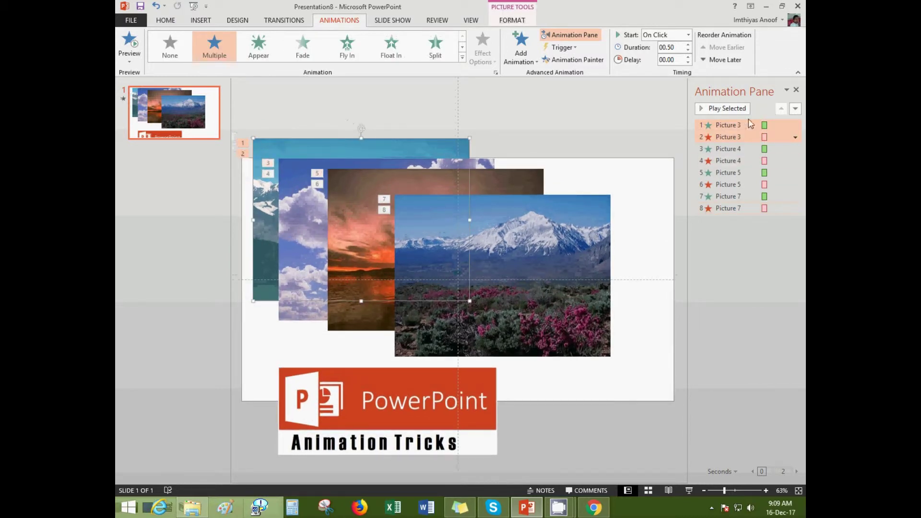
mouse_move(751, 124)
left_mouse_down()
mouse_move(709, 177)
mouse_move(720, 238)
mouse_move(729, 150)
left_mouse_up()
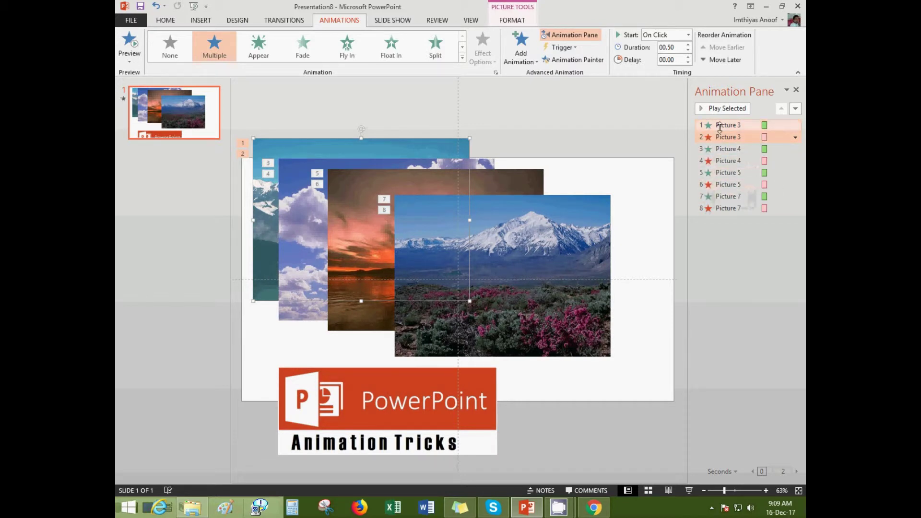
left_click(726, 161)
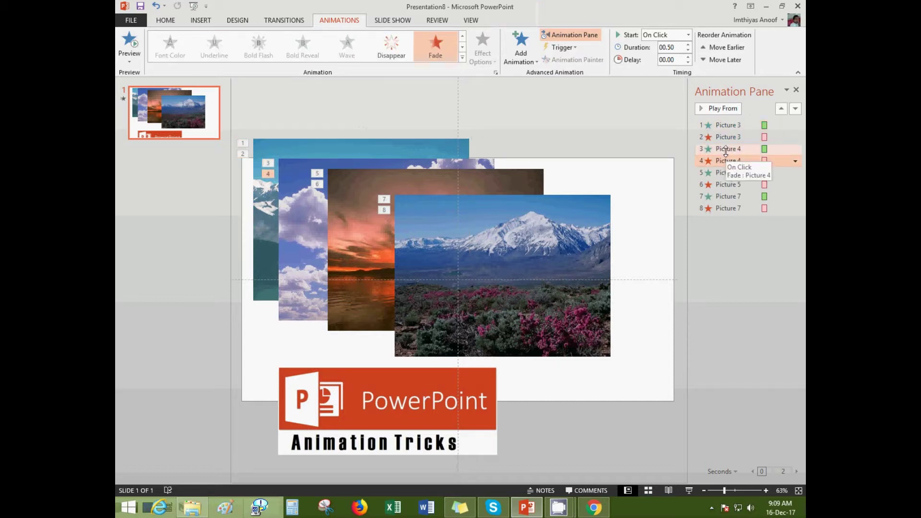
left_click(727, 173)
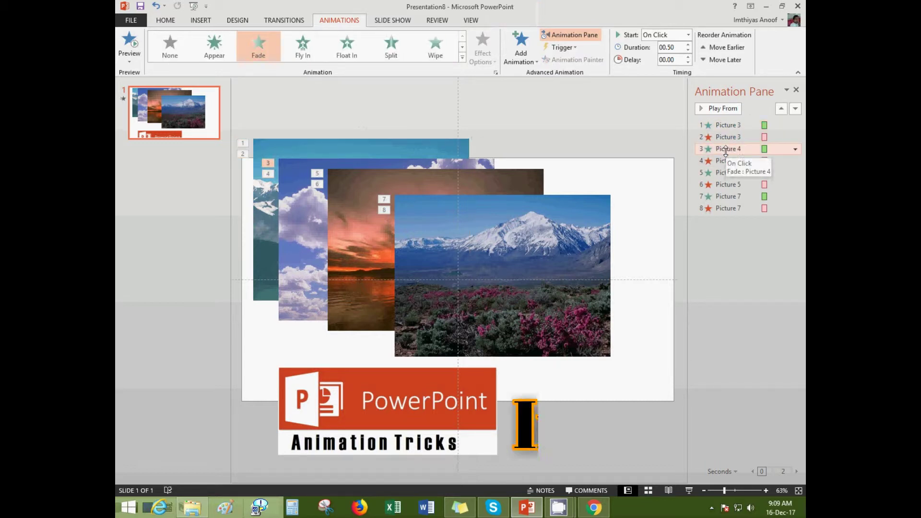
left_click(726, 196)
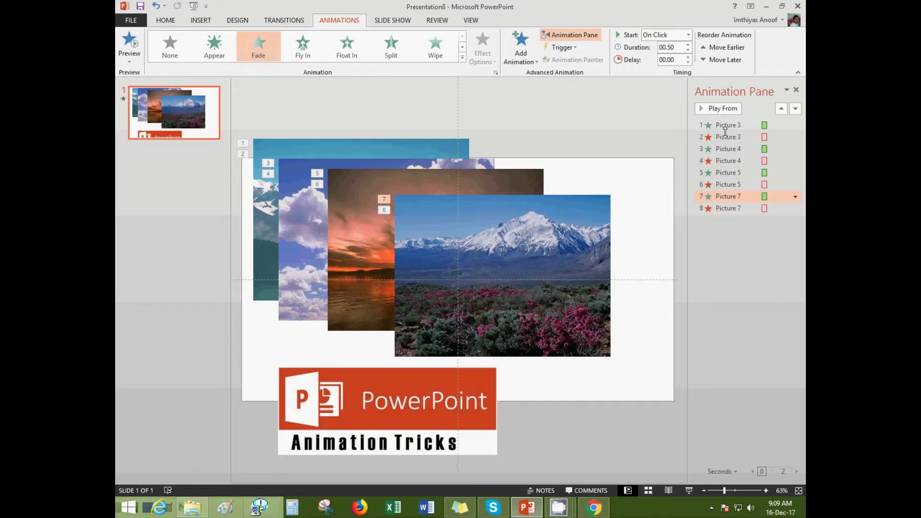
left_click(727, 148)
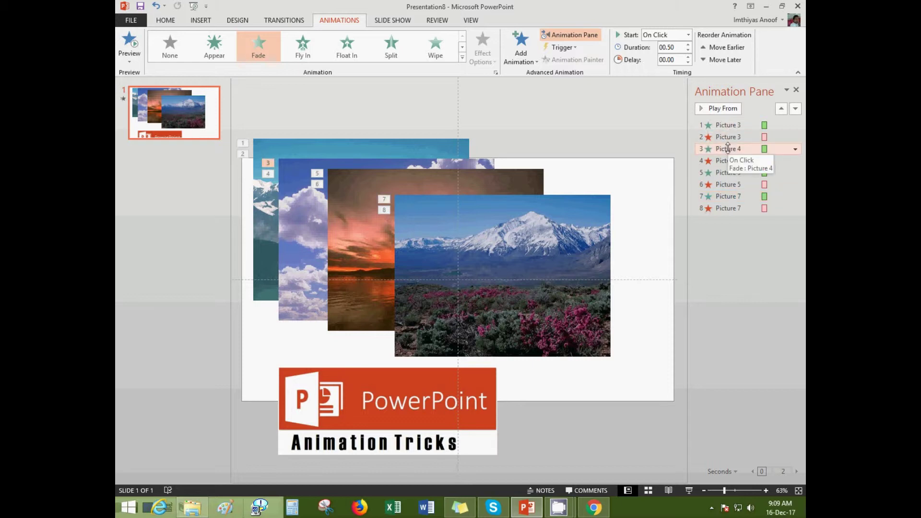
- Set the Fade entrances of Pictures 4, 5 and 7 to Start With Previous
right_click(728, 149)
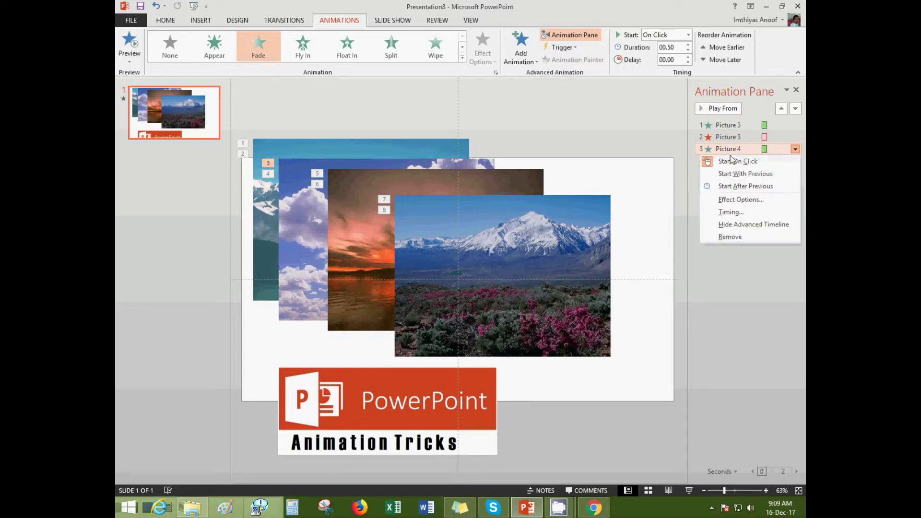
left_click(739, 175)
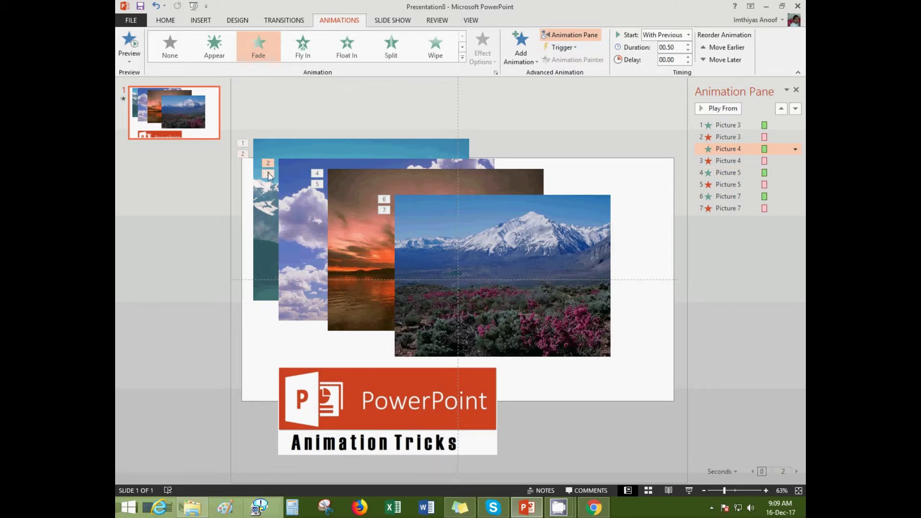
left_click(731, 172)
right_click(732, 174)
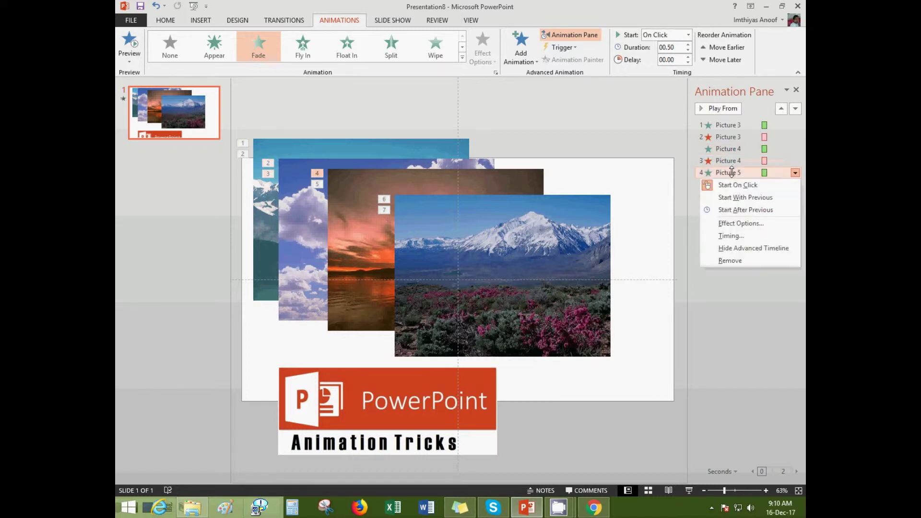
left_click(739, 197)
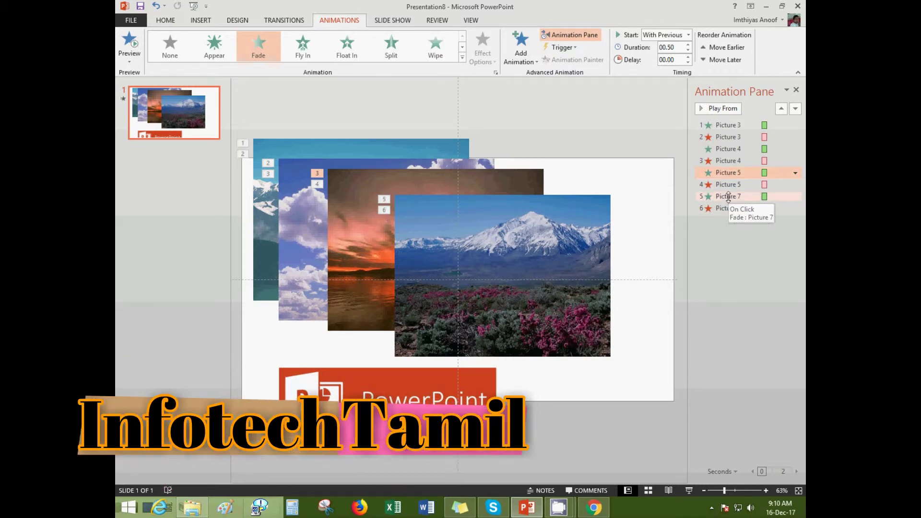
right_click(727, 196)
left_click(741, 221)
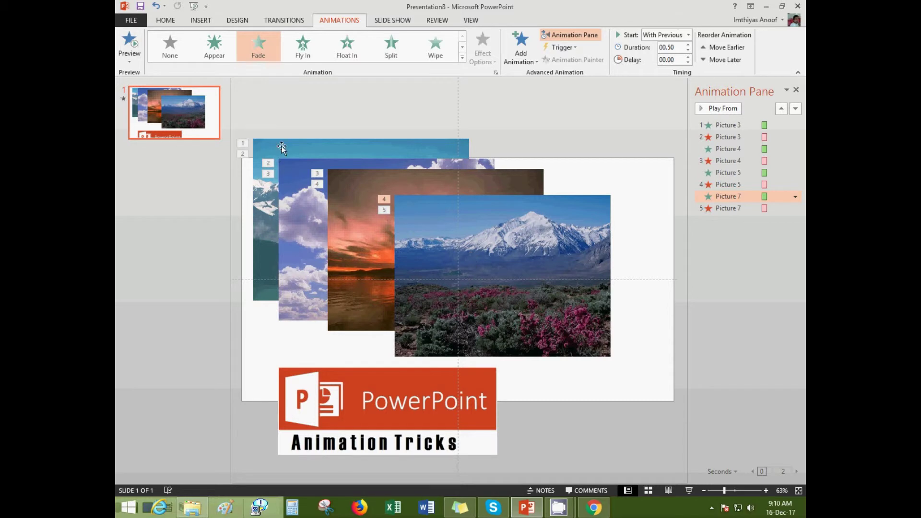
- Stack the glacier, cloud, sunset and mountain photos at top-left with the banner directly beneath
left_click_drag(282, 146, 270, 165)
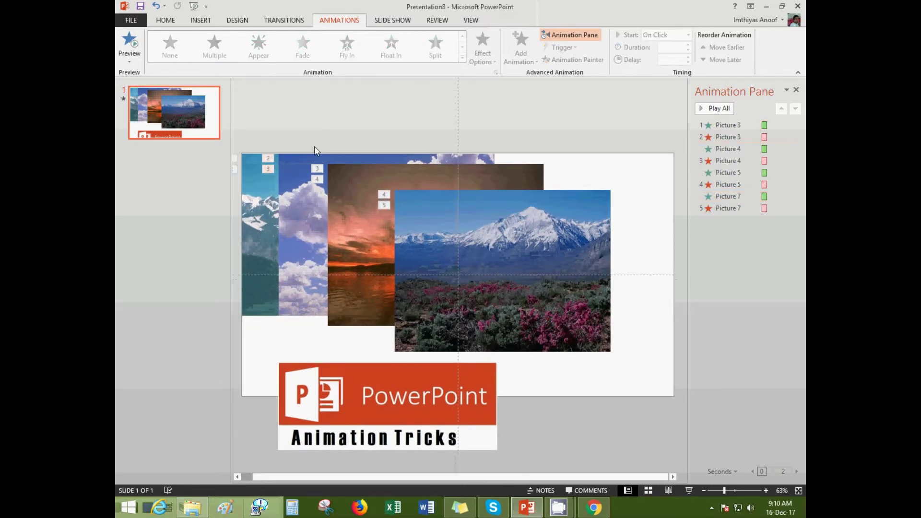
left_click_drag(297, 210, 254, 217)
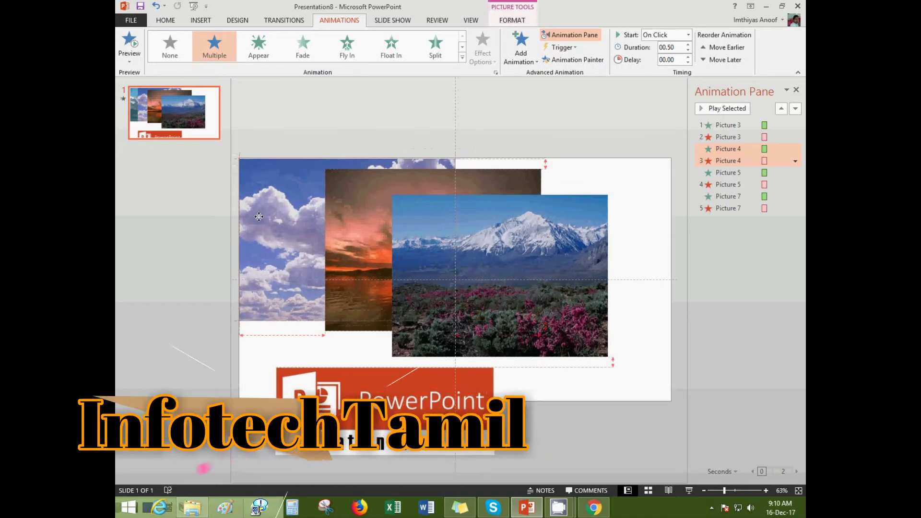
left_click_drag(361, 225, 271, 217)
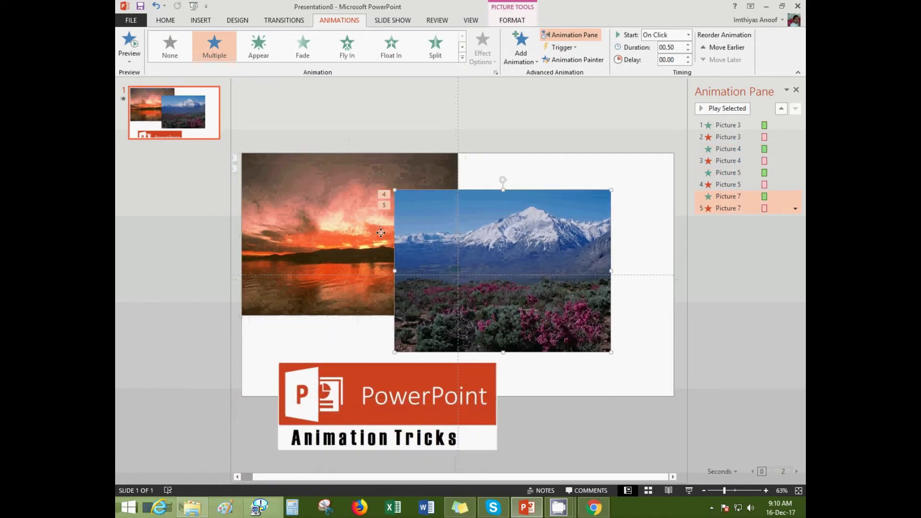
left_click_drag(513, 231, 359, 193)
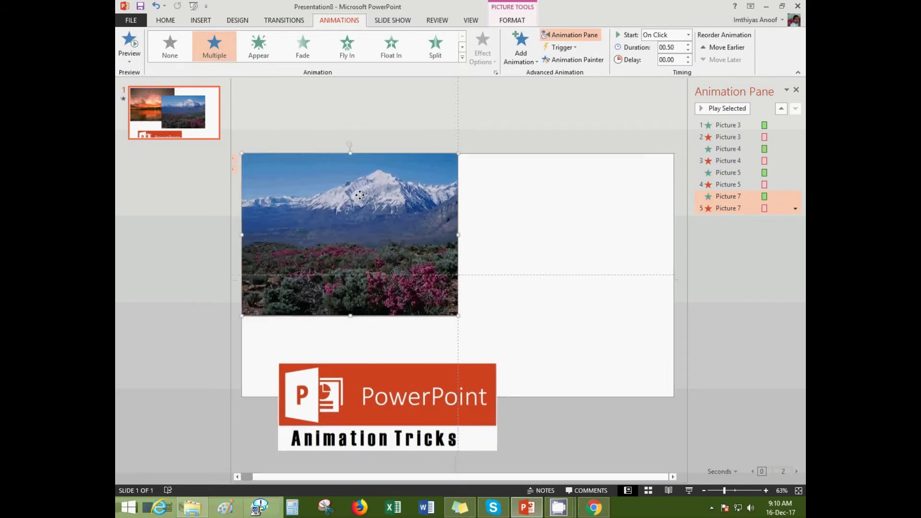
left_click(412, 340)
left_click_drag(432, 373, 312, 325)
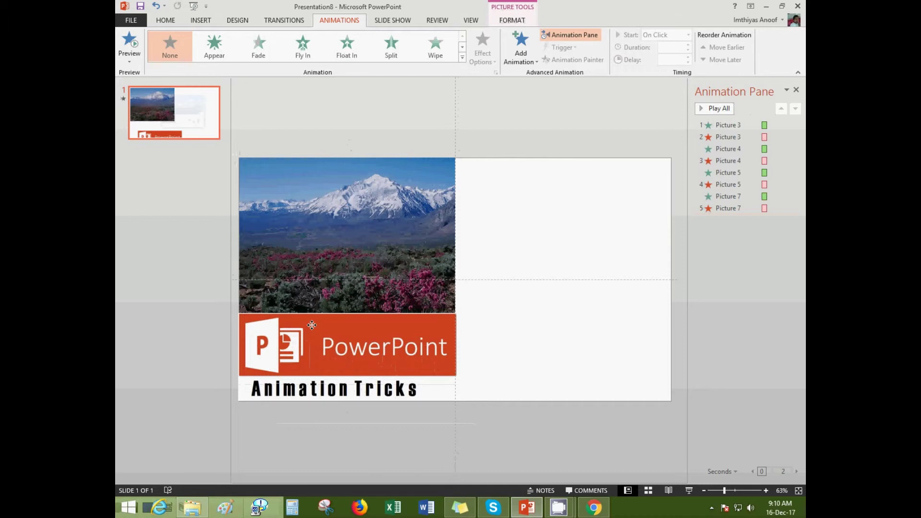
left_click(502, 342)
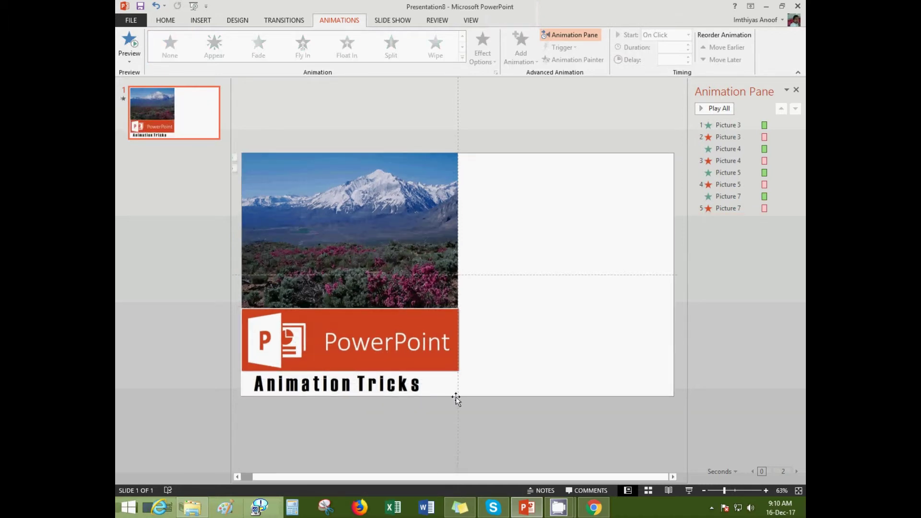
left_click(404, 21)
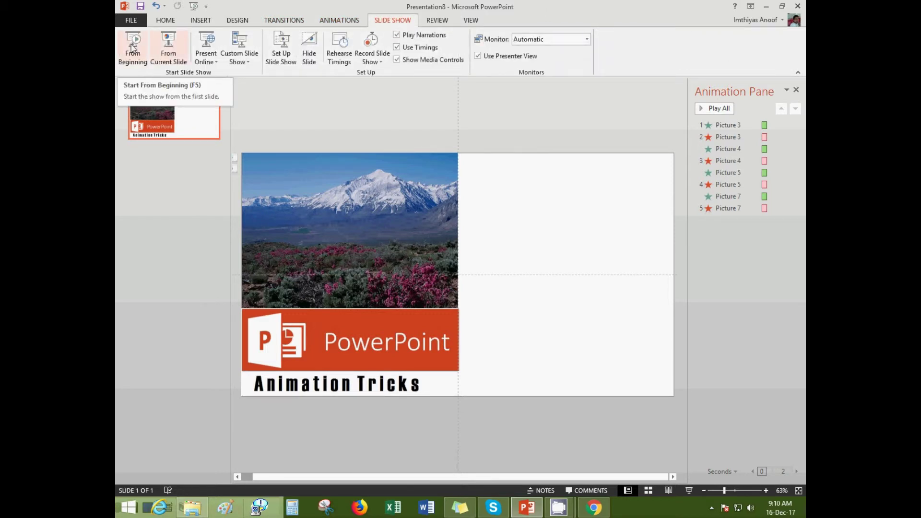
left_click(133, 47)
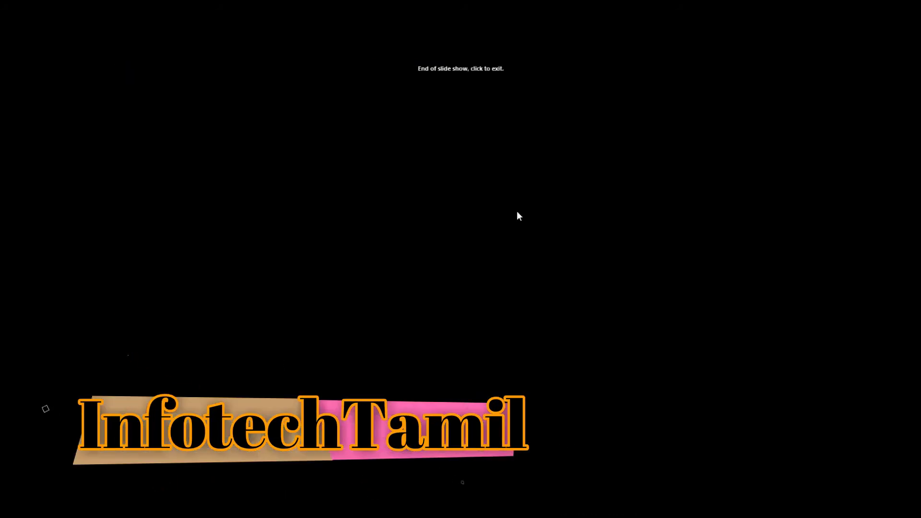
left_click(518, 215)
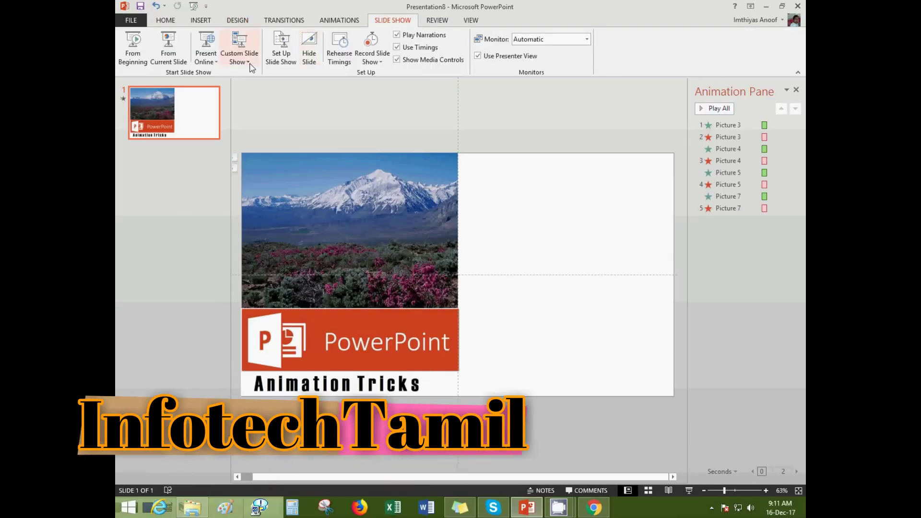
- Keep 'Loop continuously until Esc' on, play the four-photo show from the beginning, then exit with Esc
left_click(286, 54)
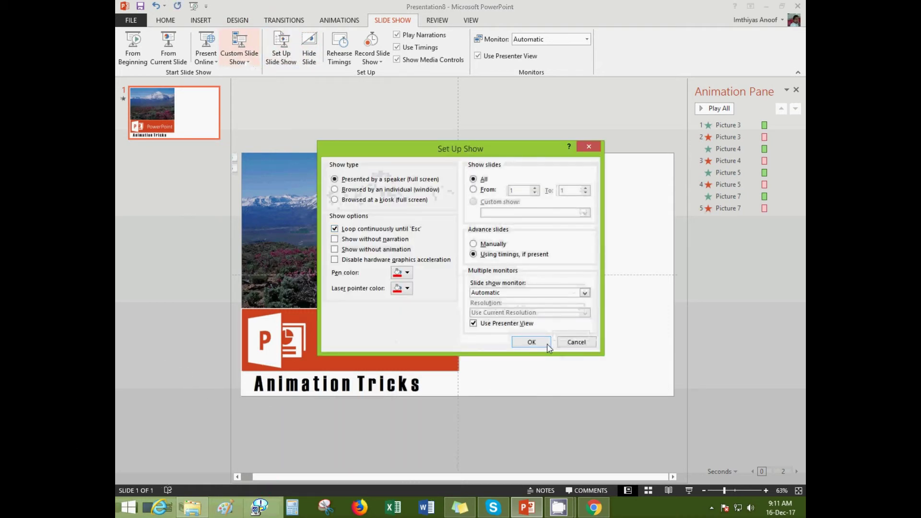
left_click(531, 342)
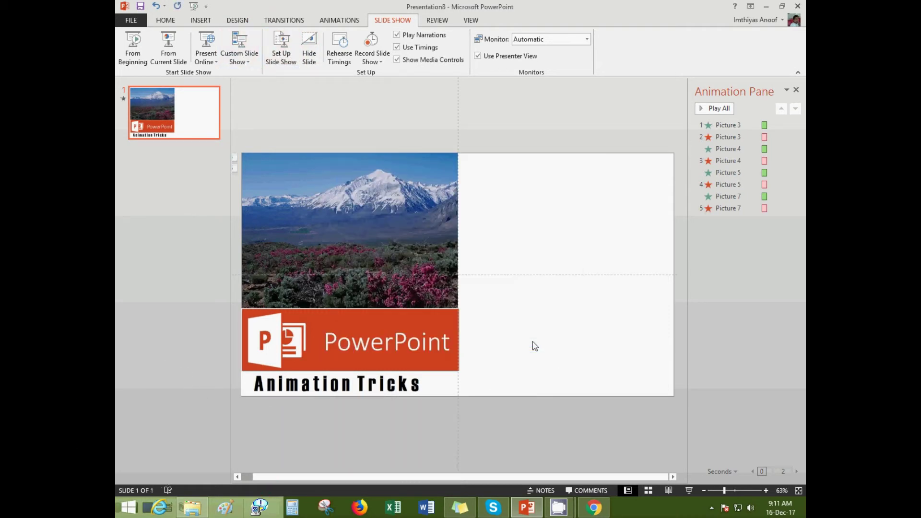
left_click(135, 52)
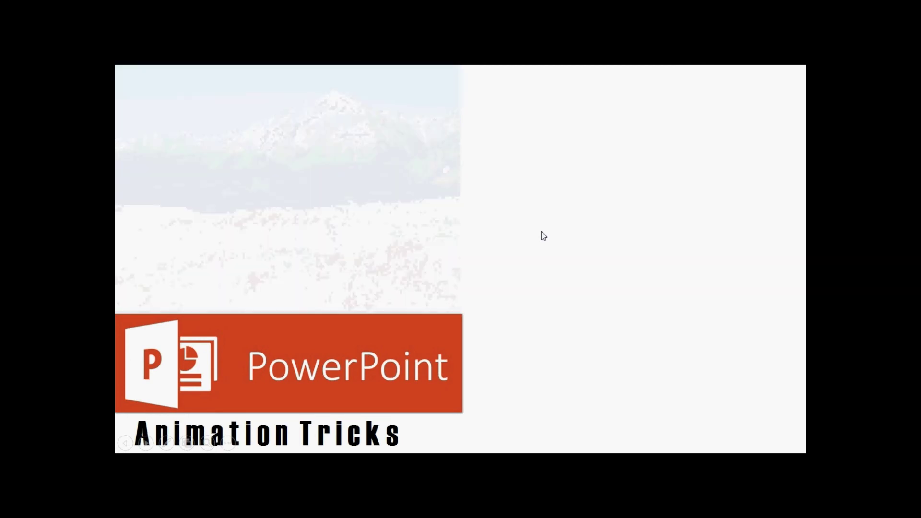
key("Escape")
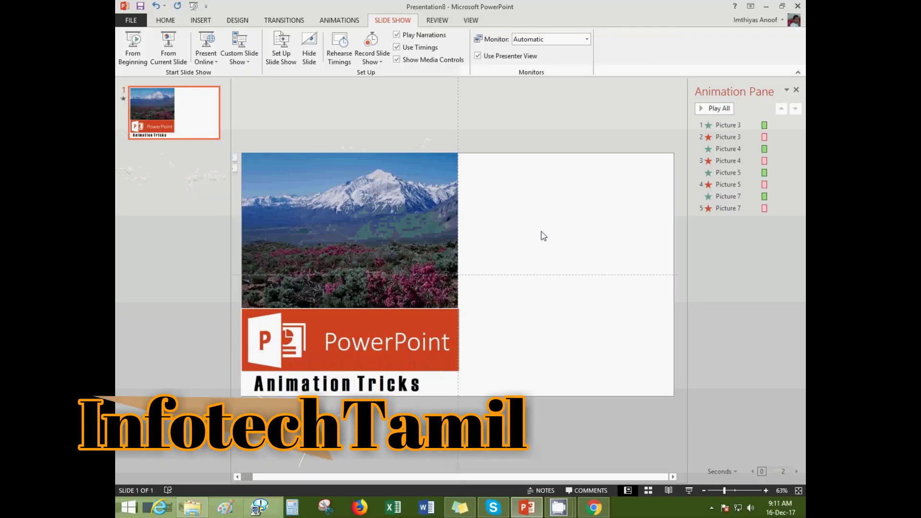